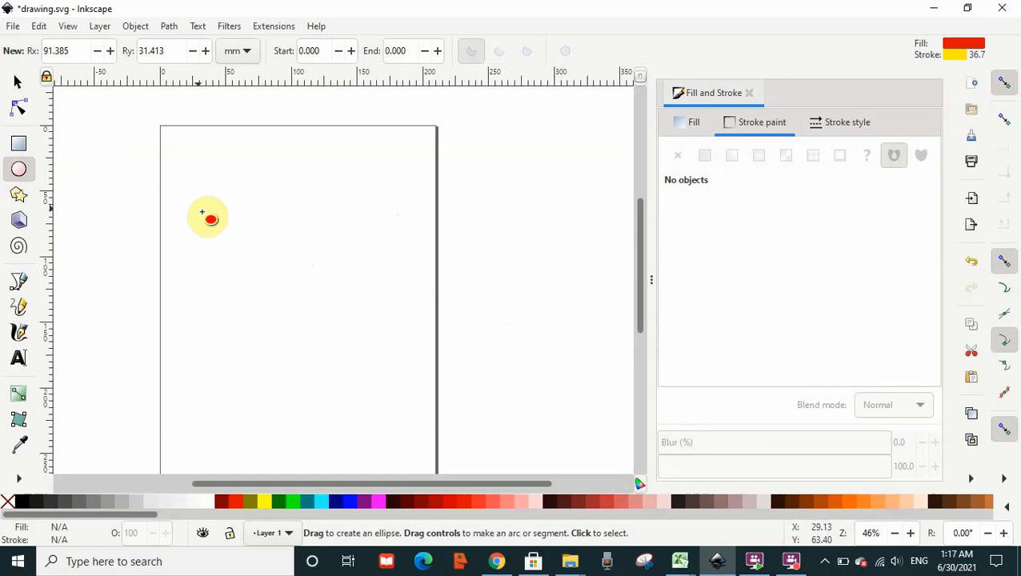
Draw a circle with radii of about 86 by 83 mm on the page.
{"action": "mouse_move", "coordinate": [201, 212]}
{"action": "left_mouse_down"}
{"action": "mouse_move", "coordinate": [343, 310]}
{"action": "mouse_move", "coordinate": [425, 430]}
{"action": "left_mouse_up"}
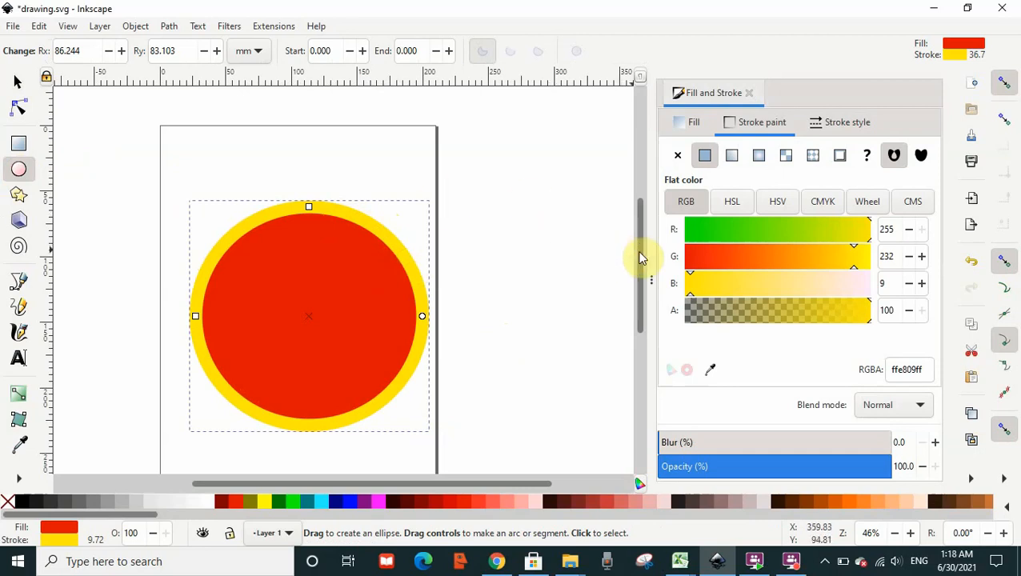
{"action": "scroll", "coordinate": [647, 276], "scroll_direction": "down", "scroll_amount": 2}
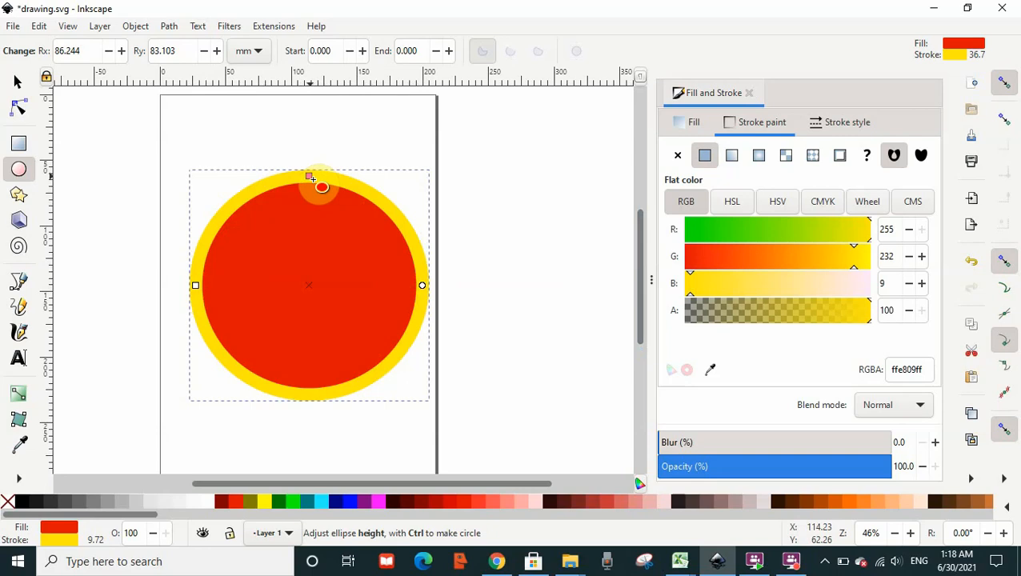
Reshape the ellipse to radii of about 86 mm wide and 121 mm tall.
{"action": "left_click_drag", "start_coordinate": [321, 187], "coordinate": [333, 441]}
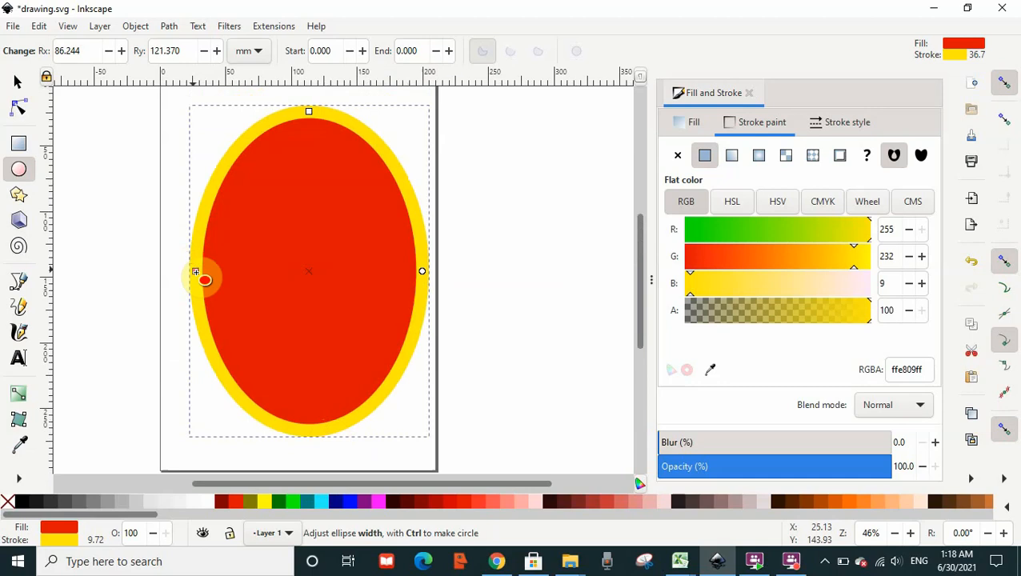
{"action": "left_click_drag", "start_coordinate": [195, 272], "coordinate": [599, 313]}
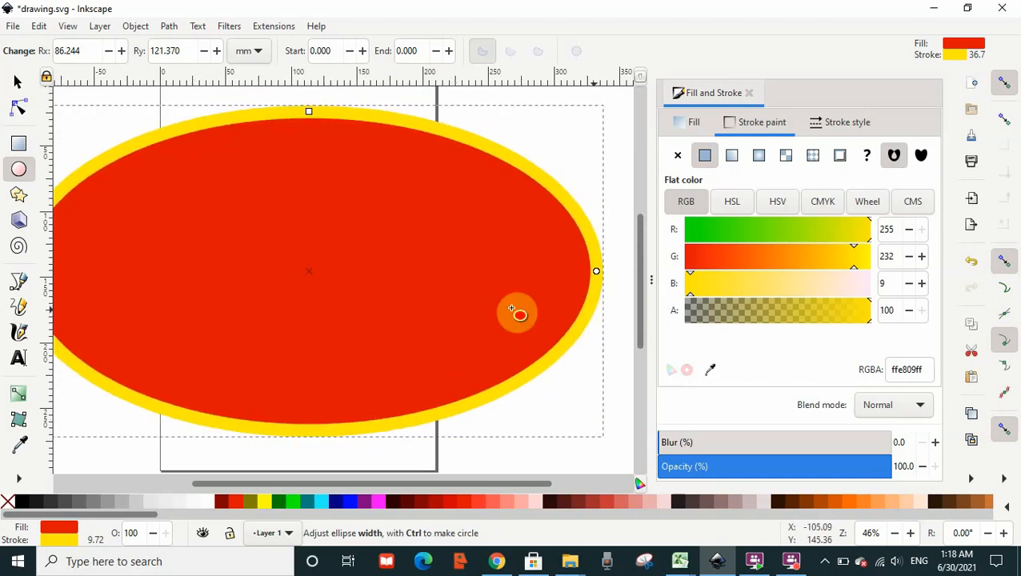
{"action": "left_click_drag", "start_coordinate": [512, 309], "coordinate": [422, 282]}
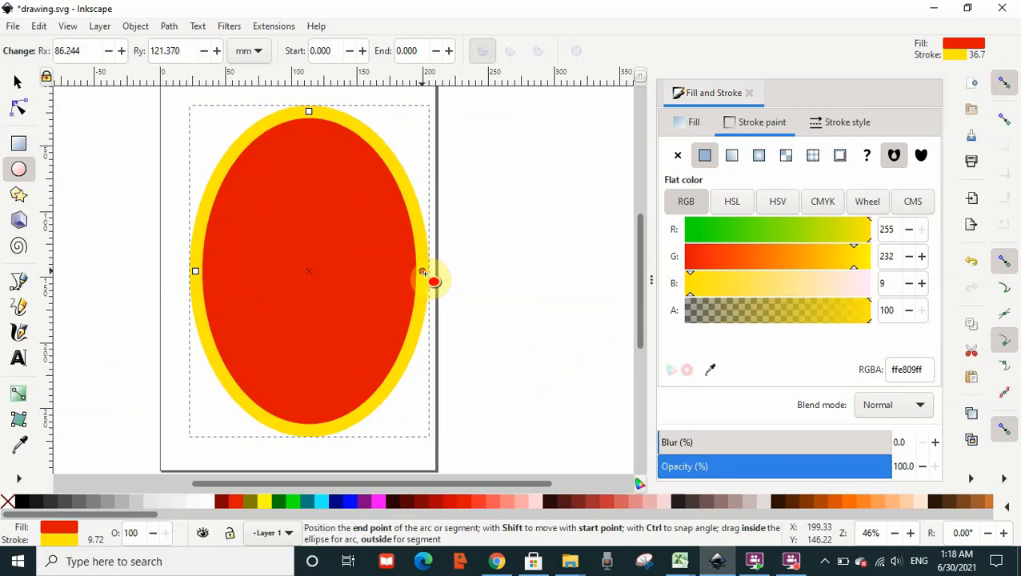
Drag the ellipse's arc handles into a segment, then make it a whole ellipse again.
{"action": "left_click_drag", "start_coordinate": [424, 274], "coordinate": [364, 448]}
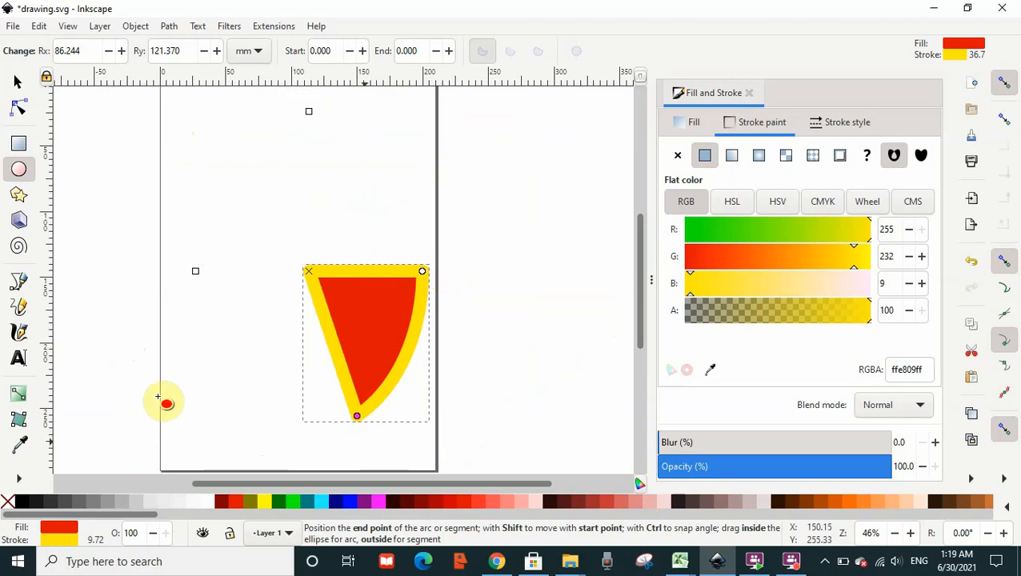
{"action": "left_click_drag", "start_coordinate": [157, 396], "coordinate": [449, 143]}
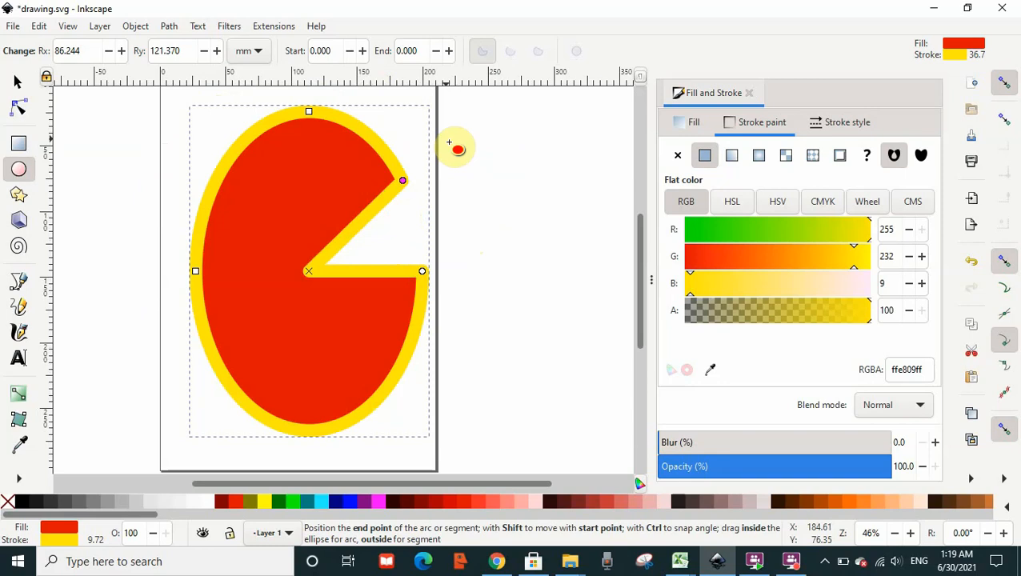
{"action": "left_click_drag", "start_coordinate": [449, 143], "coordinate": [196, 118]}
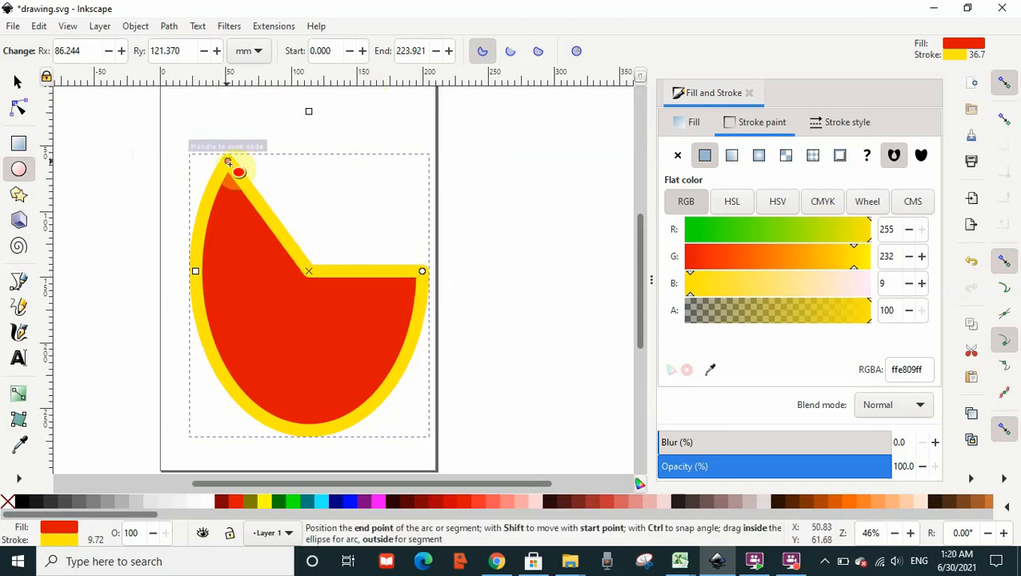
{"action": "left_click_drag", "start_coordinate": [228, 163], "coordinate": [195, 121]}
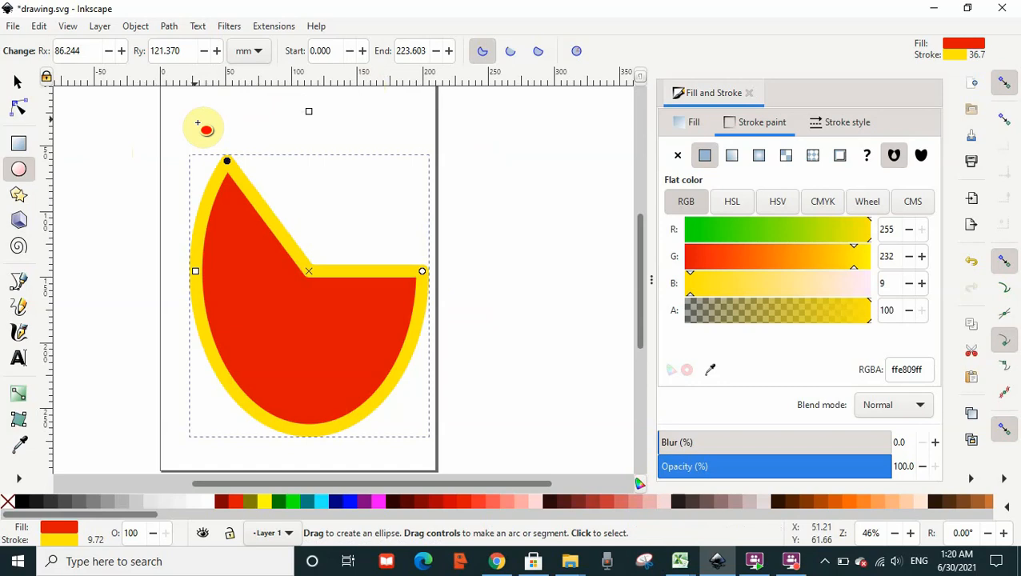
{"action": "left_click", "coordinate": [576, 54]}
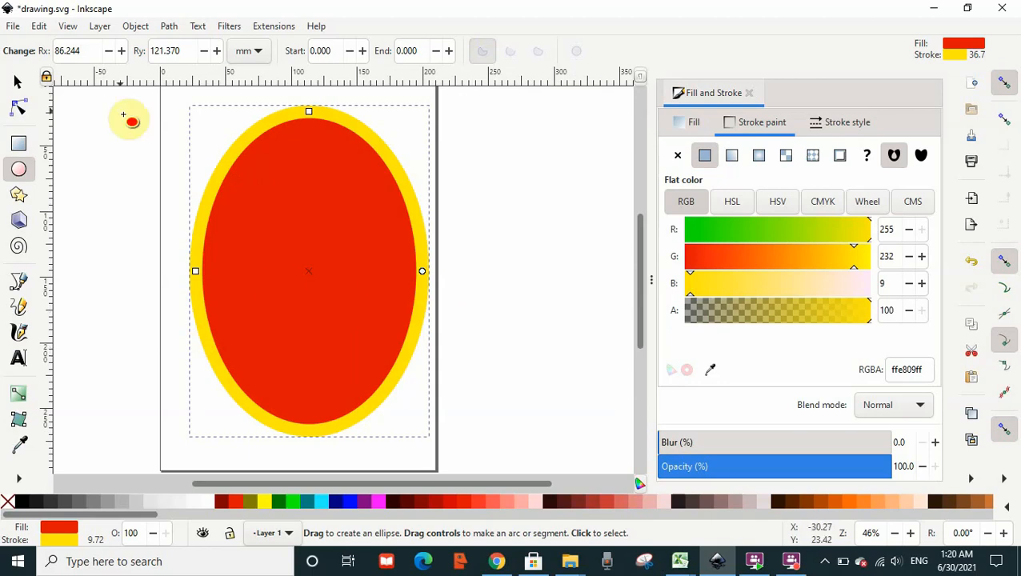
Scale the ellipse down from its top-left corner to radii of about 58 by 79 mm.
{"action": "left_click", "coordinate": [18, 85]}
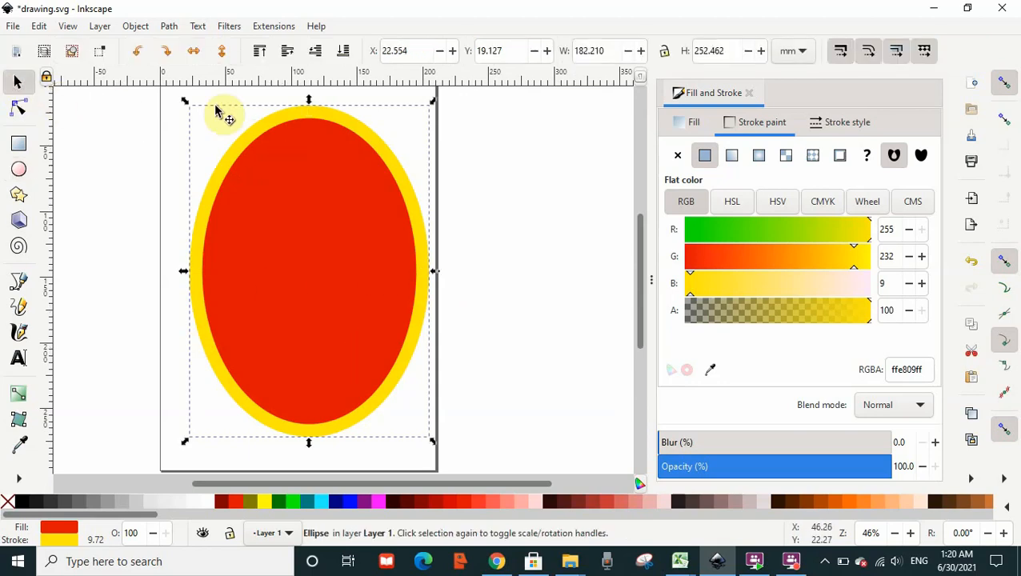
{"action": "left_click_drag", "start_coordinate": [187, 102], "coordinate": [267, 225]}
Draw two overlapping circles over the ellipse's top, one at upper left and one at upper right.
{"action": "left_click", "coordinate": [19, 169]}
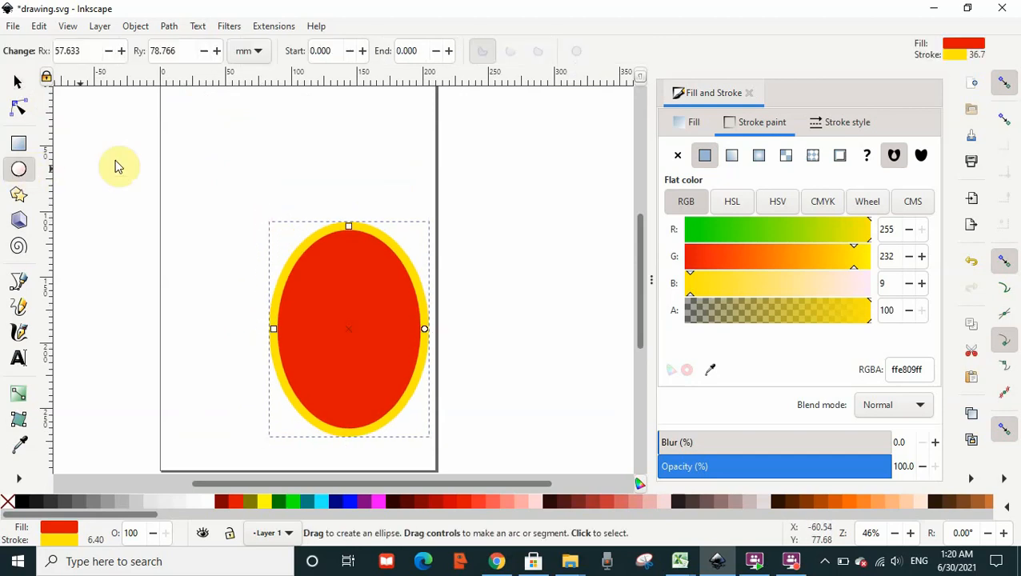
{"action": "left_click_drag", "start_coordinate": [183, 180], "coordinate": [289, 262]}
{"action": "left_click_drag", "start_coordinate": [334, 311], "coordinate": [384, 366]}
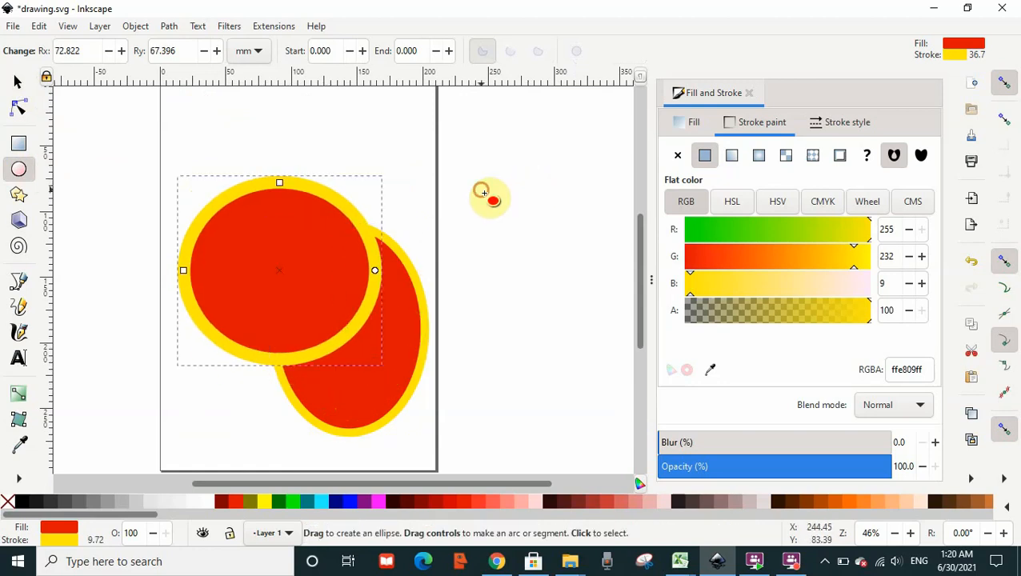
{"action": "left_click_drag", "start_coordinate": [483, 192], "coordinate": [317, 377]}
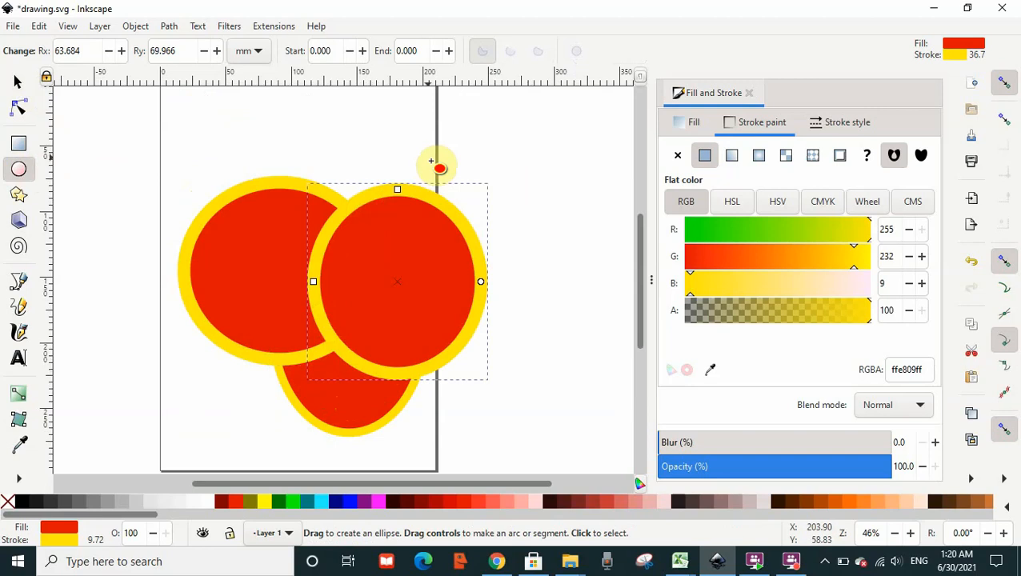
{"action": "left_click", "coordinate": [473, 149]}
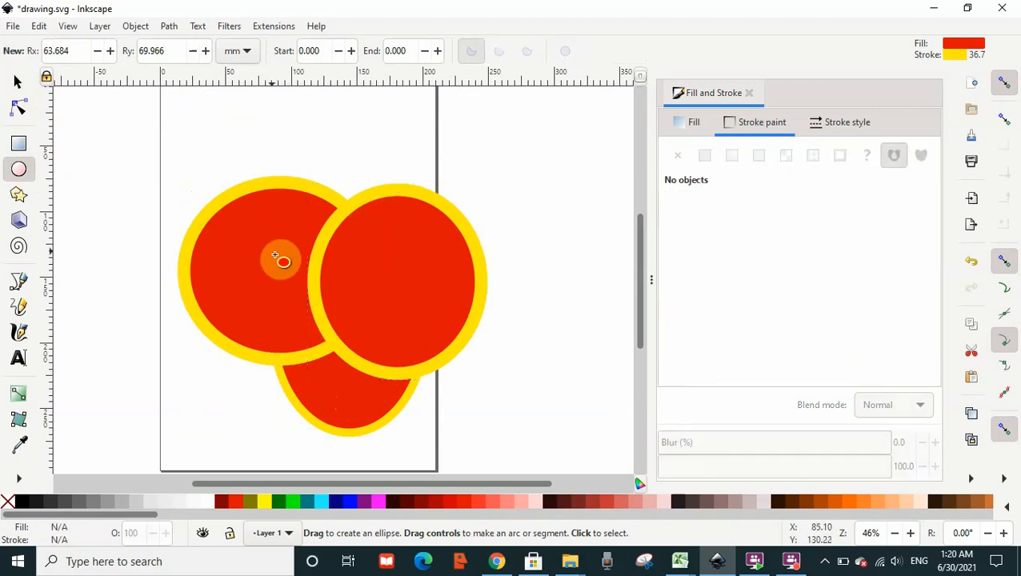
Raise the bottom ellipse to the top, then lower it back to the bottom of the stacking order.
{"action": "left_click", "coordinate": [14, 84]}
{"action": "mouse_move", "coordinate": [125, 146]}
{"action": "left_mouse_down"}
{"action": "mouse_move", "coordinate": [387, 325]}
{"action": "mouse_move", "coordinate": [529, 452]}
{"action": "left_mouse_up"}
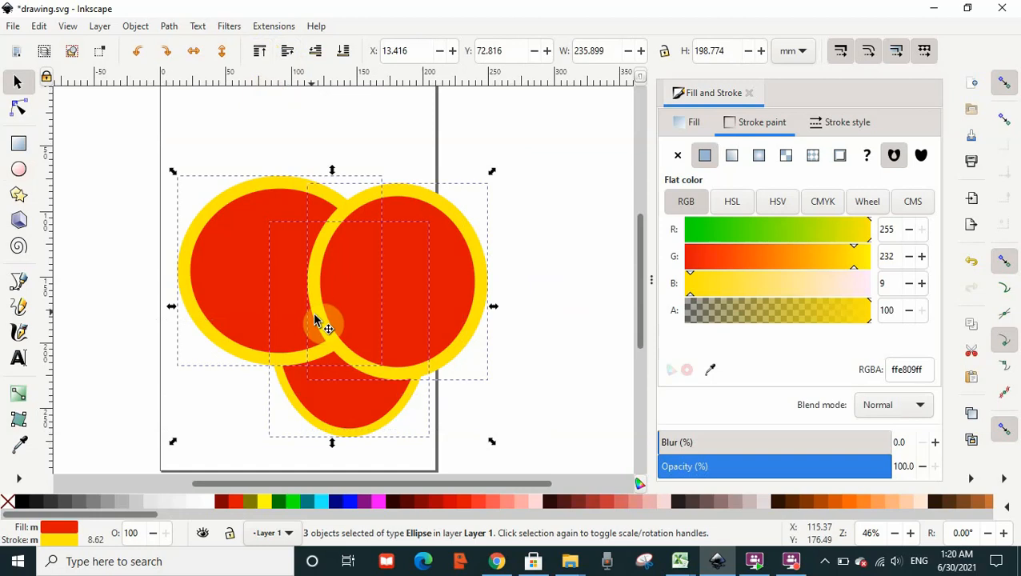
{"action": "left_click", "coordinate": [242, 409]}
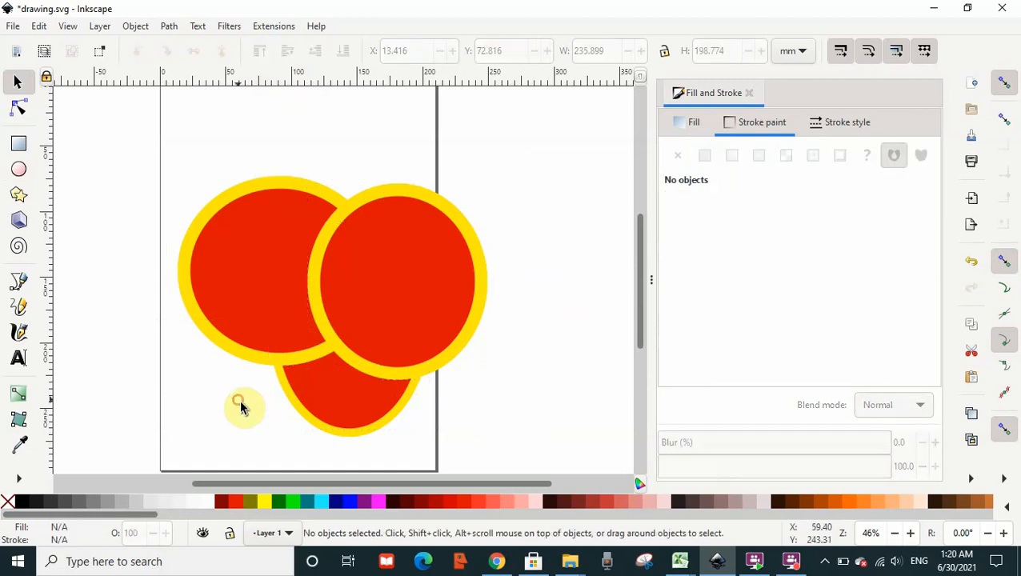
{"action": "left_click", "coordinate": [298, 408]}
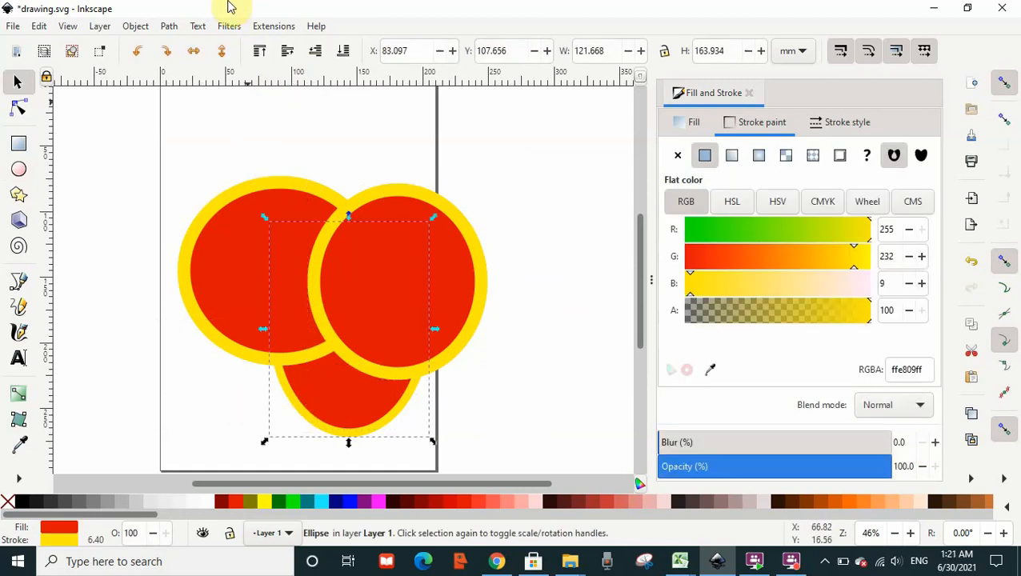
{"action": "left_click", "coordinate": [260, 54]}
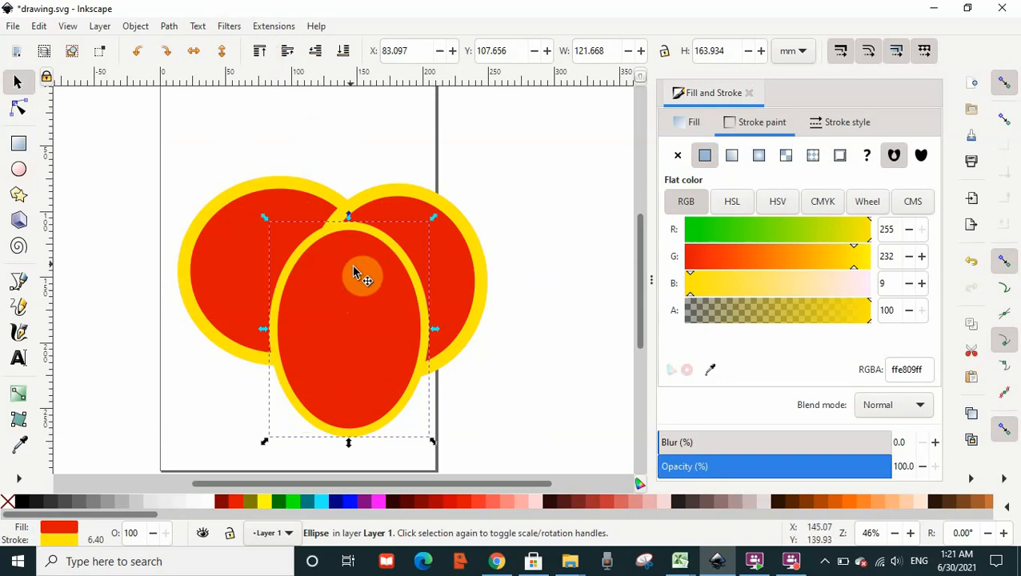
{"action": "left_click", "coordinate": [315, 52]}
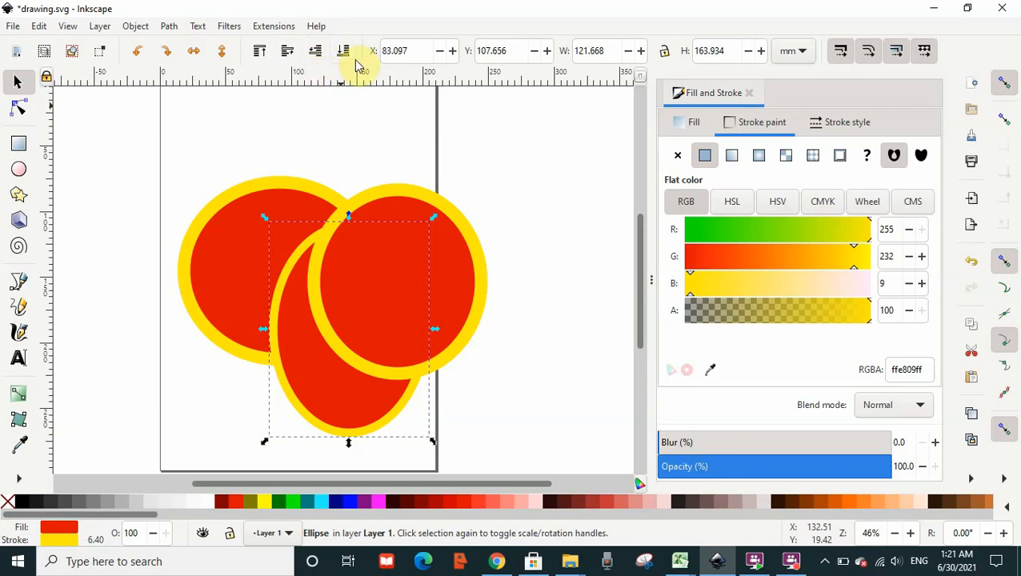
{"action": "left_click", "coordinate": [345, 52]}
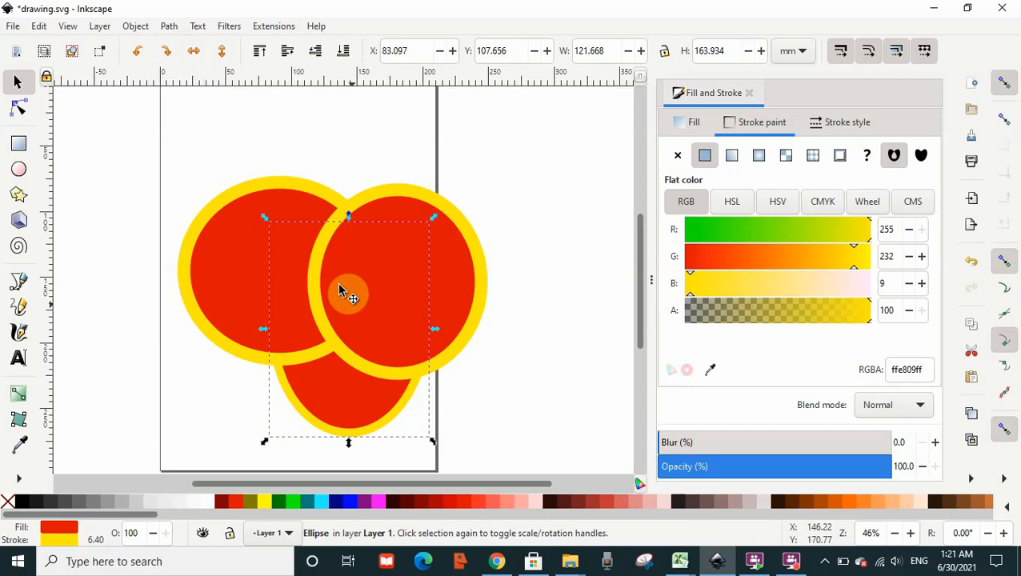
{"action": "left_click", "coordinate": [168, 28]}
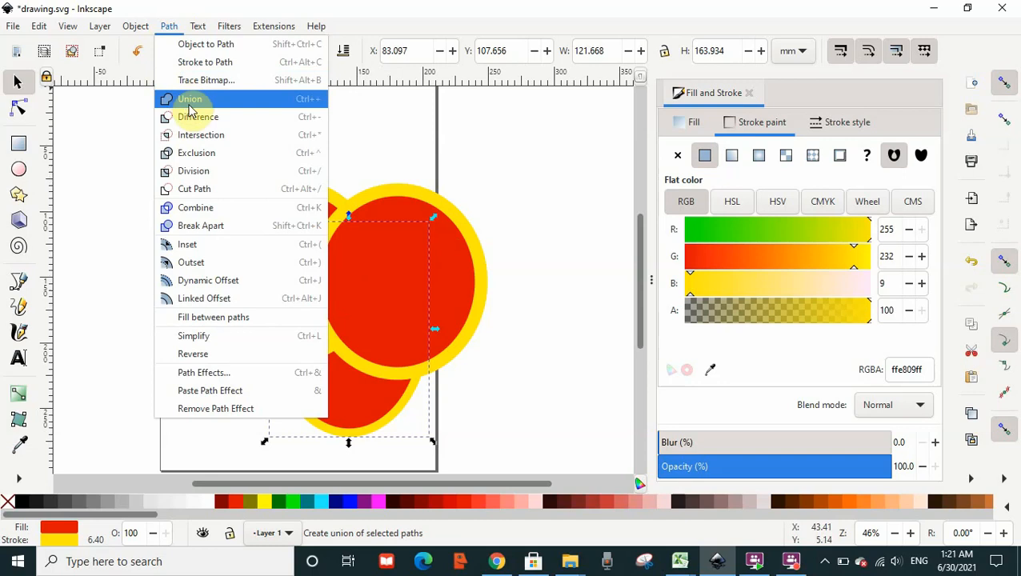
{"action": "left_click", "coordinate": [372, 132]}
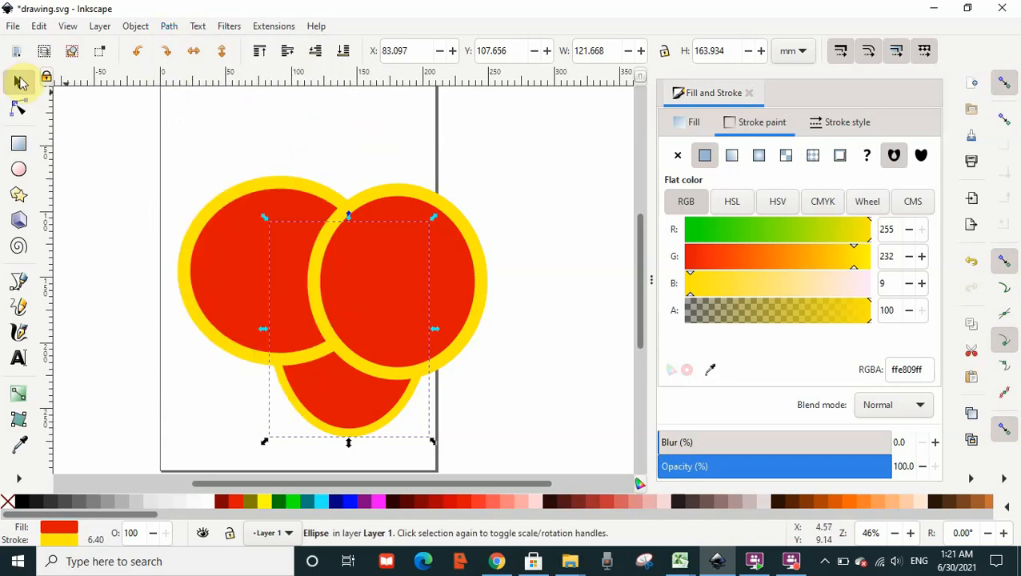
{"action": "left_click", "coordinate": [195, 160]}
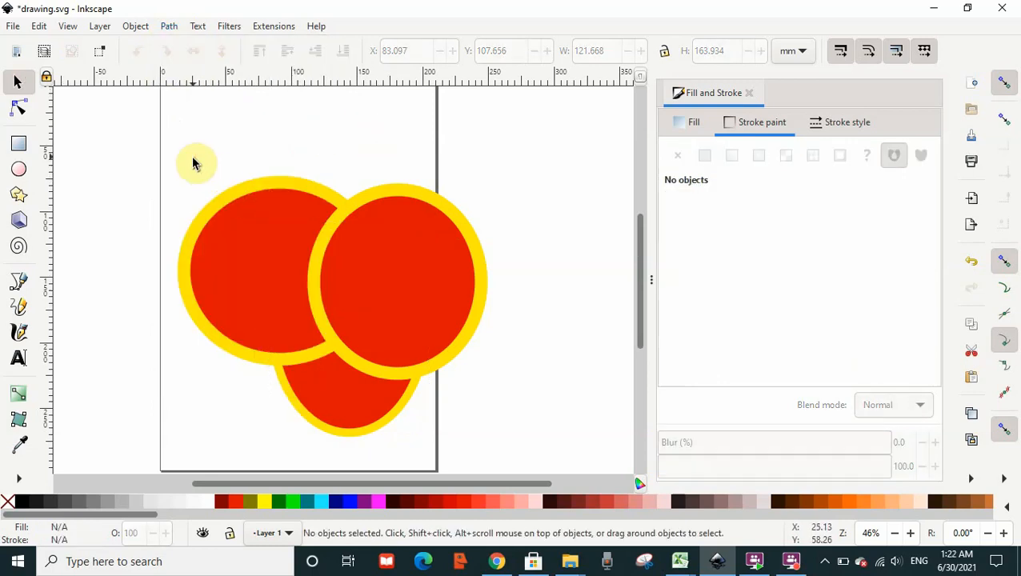
Unite all three ellipses into a single path with Union, then undo the union.
{"action": "mouse_move", "coordinate": [164, 141]}
{"action": "left_mouse_down"}
{"action": "mouse_move", "coordinate": [484, 398]}
{"action": "mouse_move", "coordinate": [527, 463]}
{"action": "left_mouse_up"}
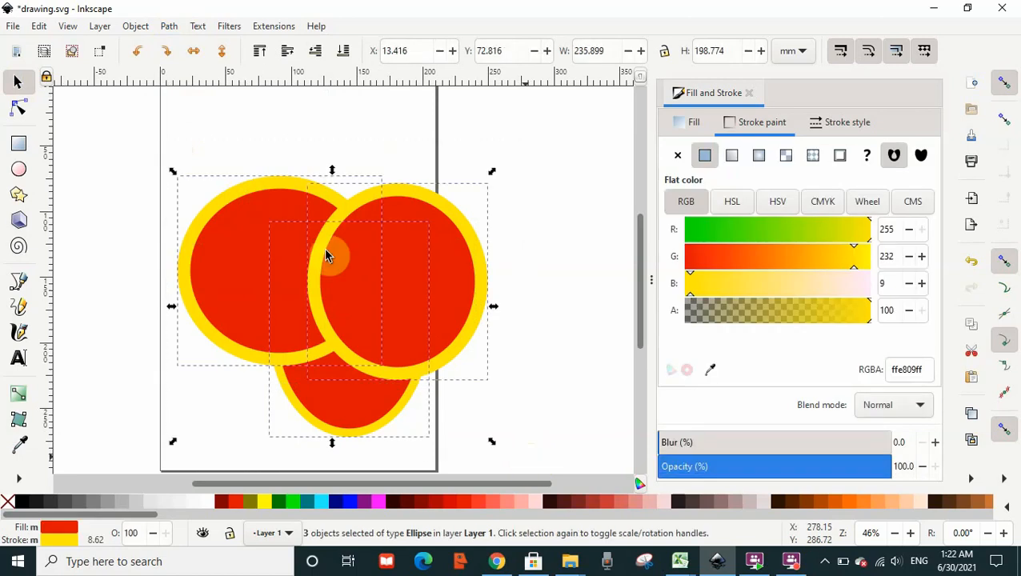
{"action": "left_click", "coordinate": [169, 26]}
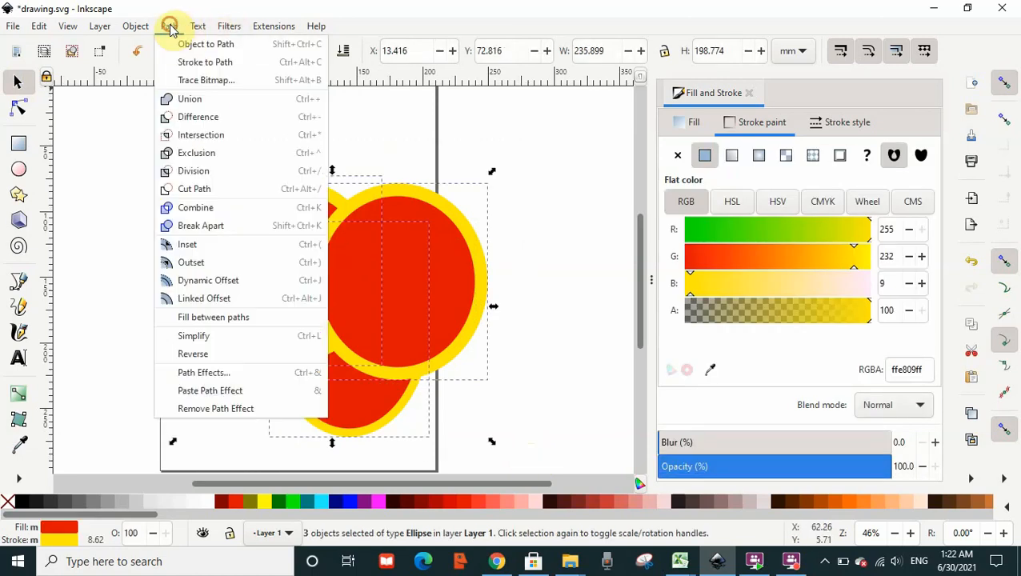
{"action": "left_click", "coordinate": [192, 100]}
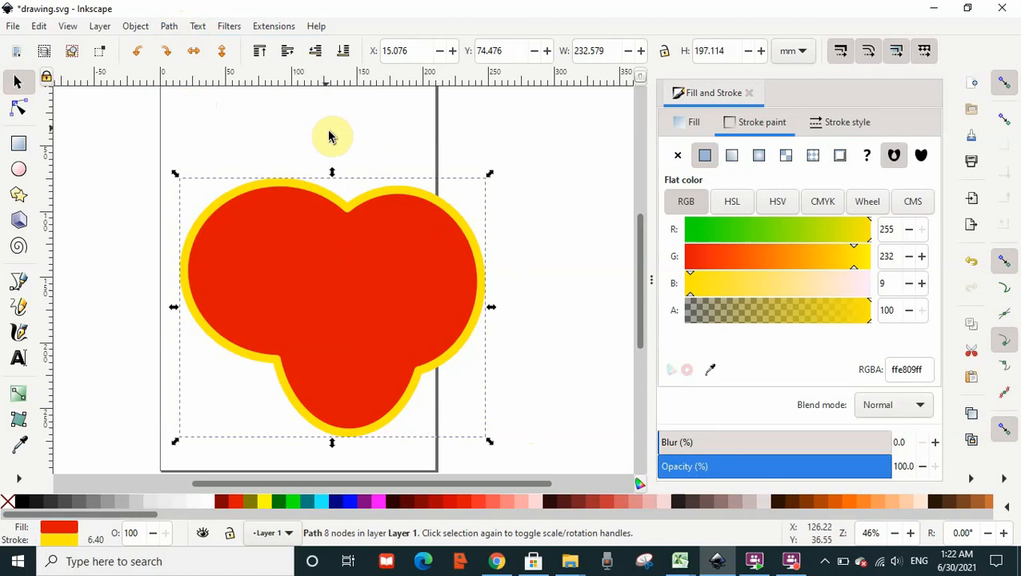
{"action": "left_click", "coordinate": [530, 139]}
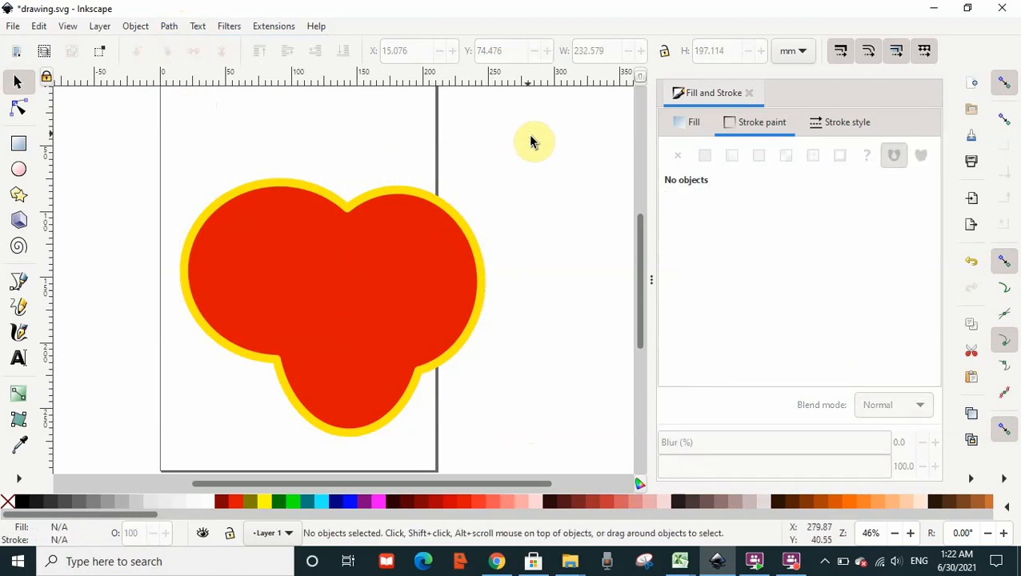
{"action": "left_click", "coordinate": [330, 224]}
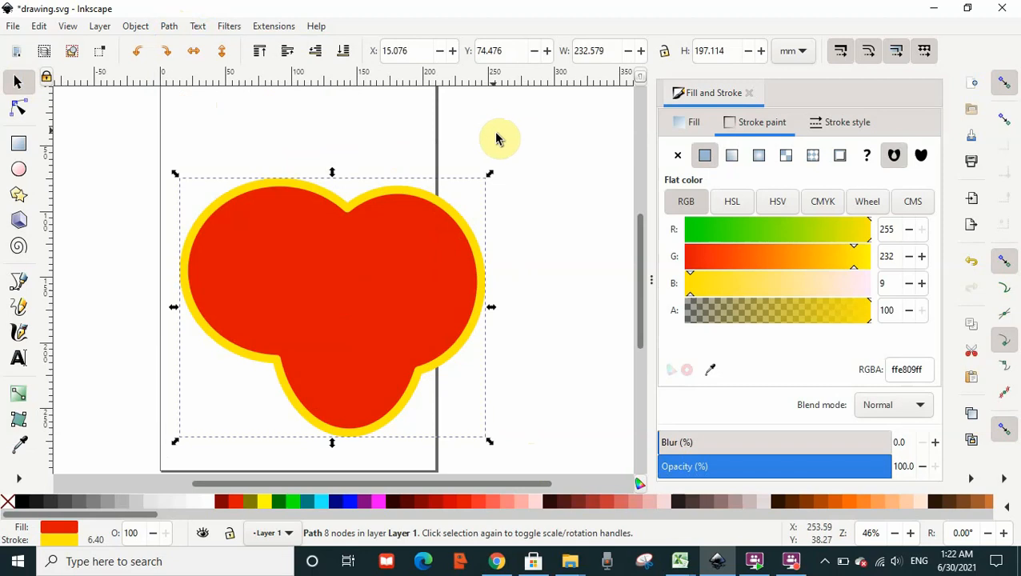
{"action": "left_click", "coordinate": [972, 264]}
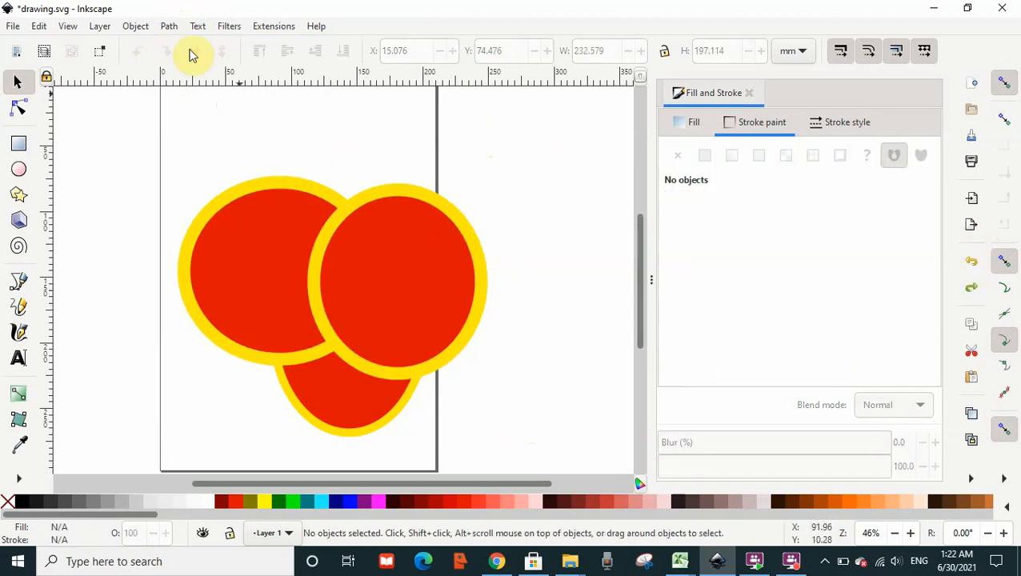
Apply Difference to all three ellipses, then undo it.
{"action": "mouse_move", "coordinate": [103, 129]}
{"action": "left_mouse_down"}
{"action": "mouse_move", "coordinate": [506, 382]}
{"action": "mouse_move", "coordinate": [549, 465]}
{"action": "left_mouse_up"}
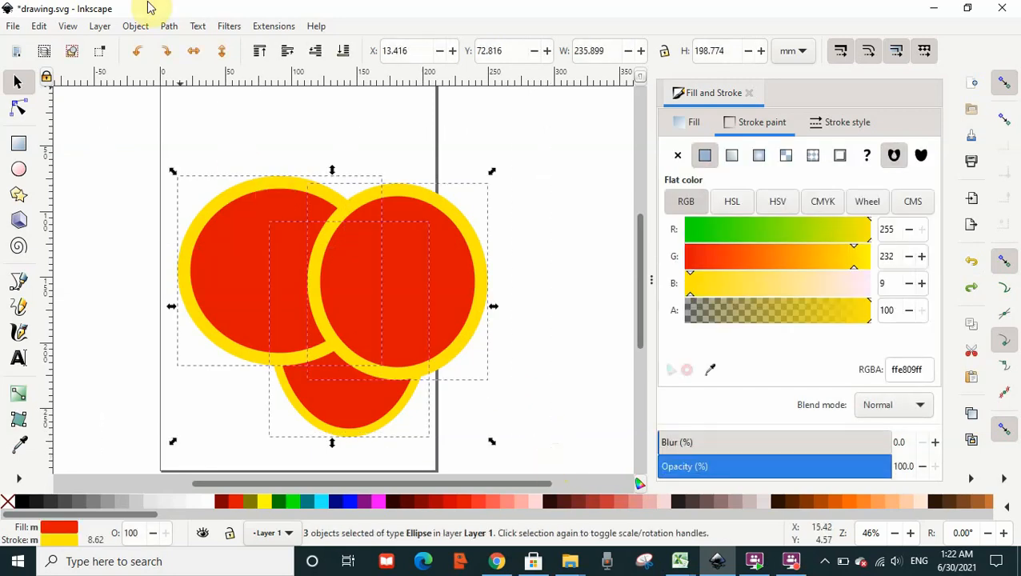
{"action": "left_click", "coordinate": [173, 27]}
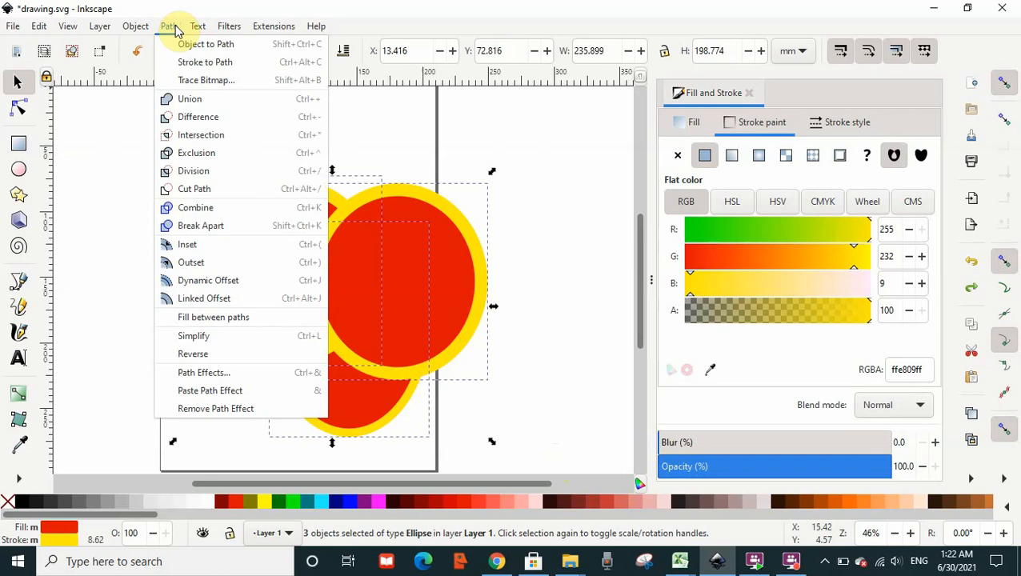
{"action": "left_click", "coordinate": [209, 121]}
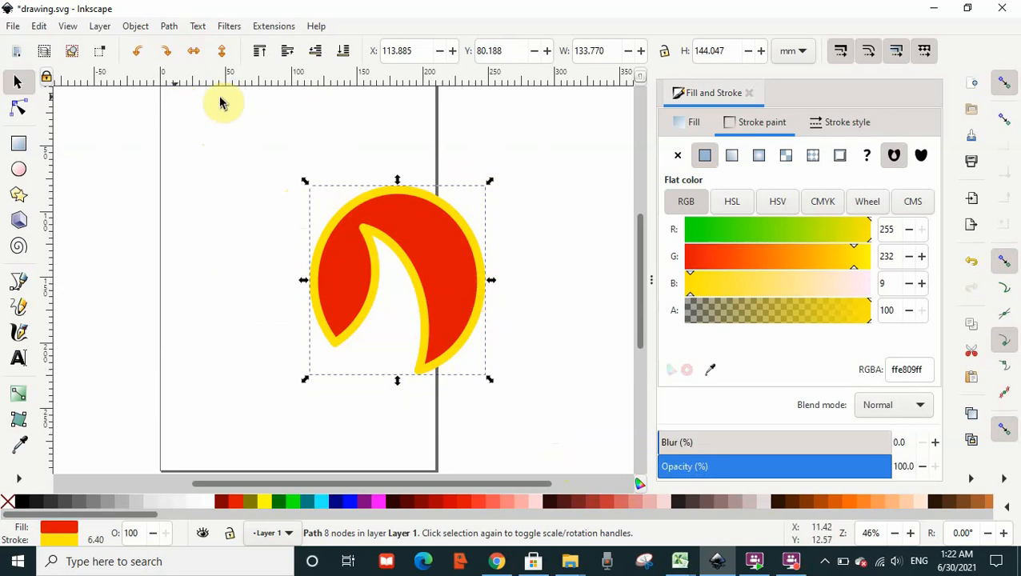
{"action": "left_click", "coordinate": [966, 267]}
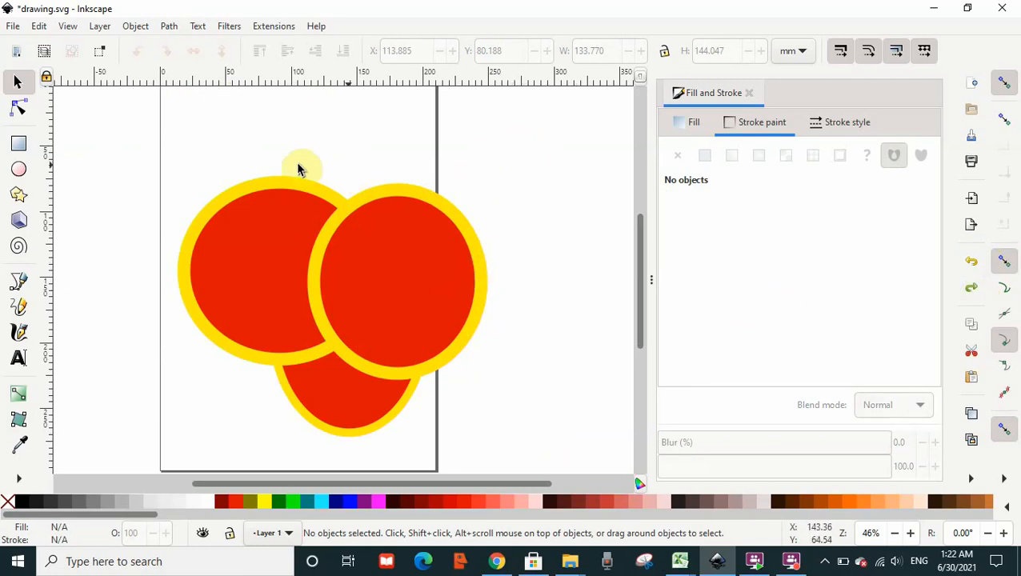
Change the upper-right circle's fill colour to Yellow.
{"action": "left_click", "coordinate": [306, 246]}
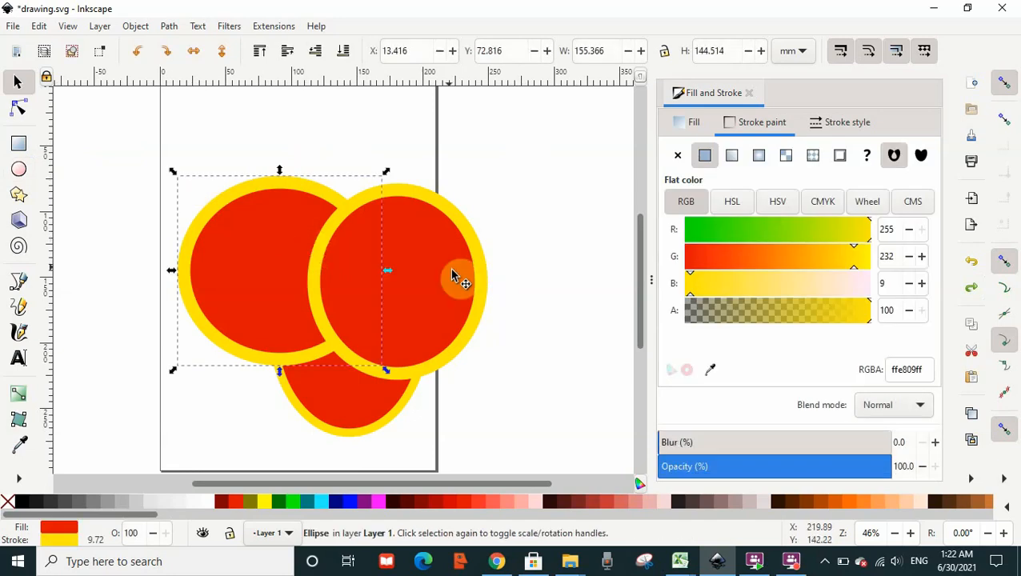
{"action": "left_click", "coordinate": [452, 274]}
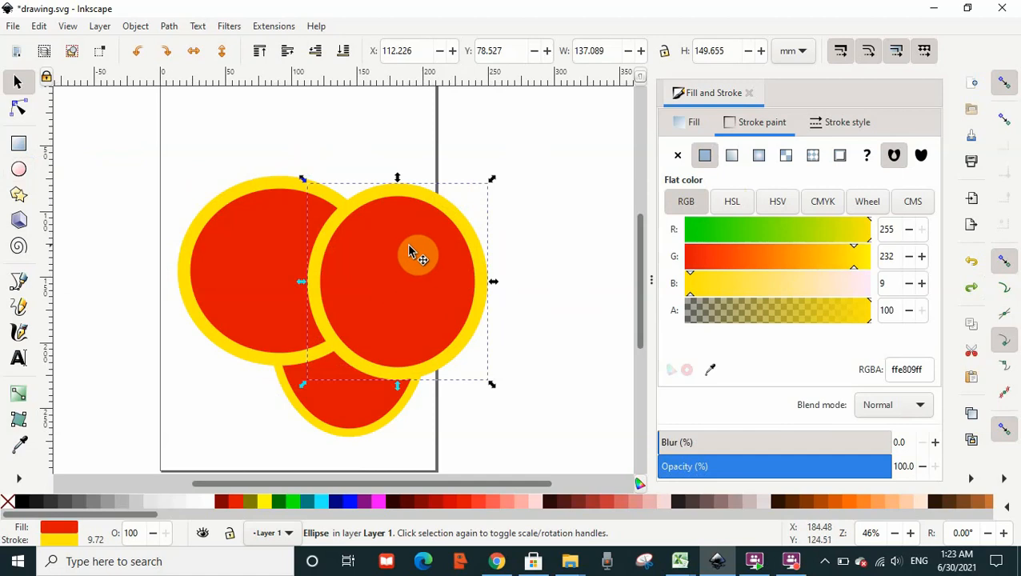
{"action": "left_click", "coordinate": [264, 504]}
{"action": "left_click", "coordinate": [308, 506]}
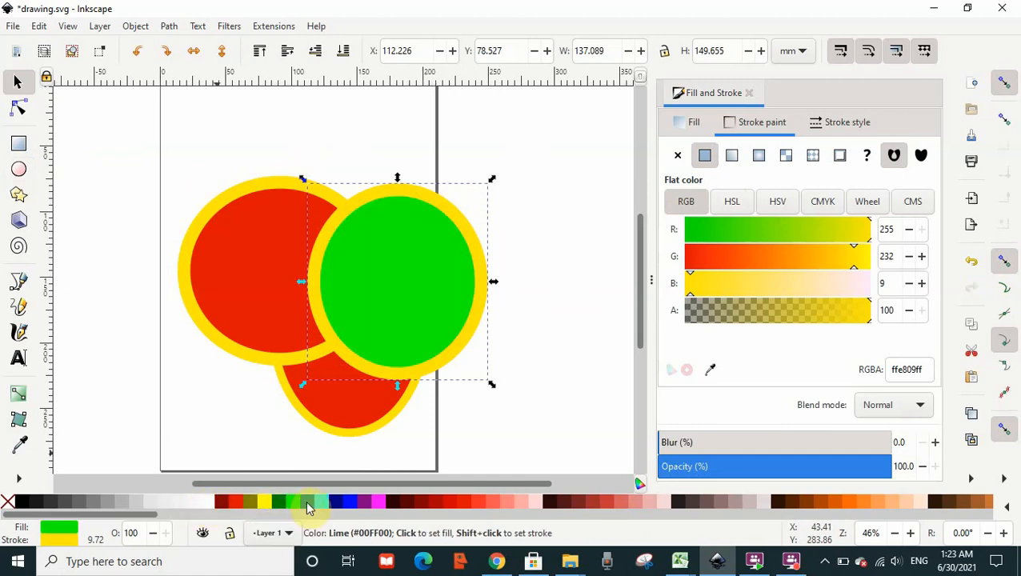
{"action": "left_click", "coordinate": [309, 502]}
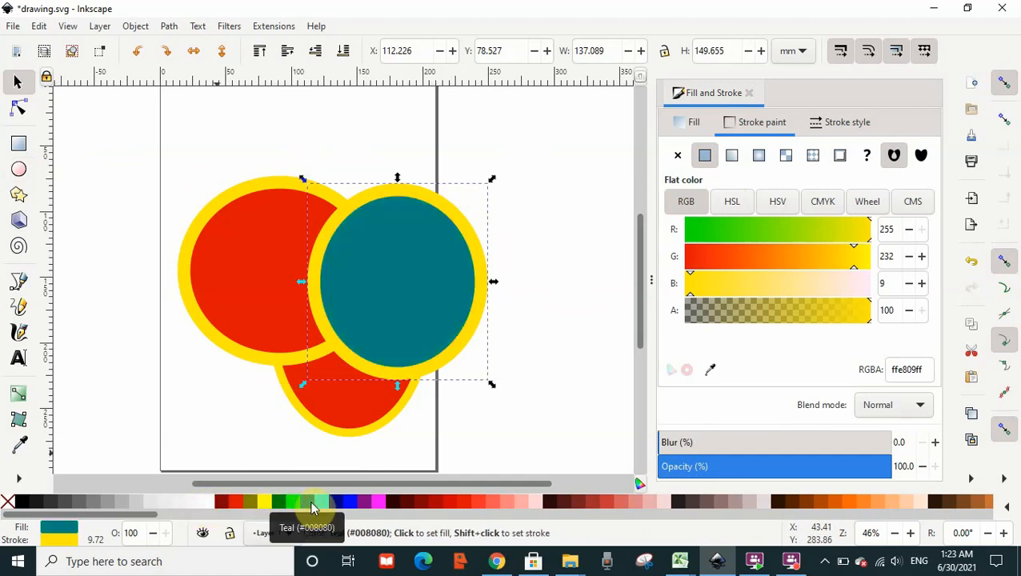
{"action": "left_click", "coordinate": [265, 505]}
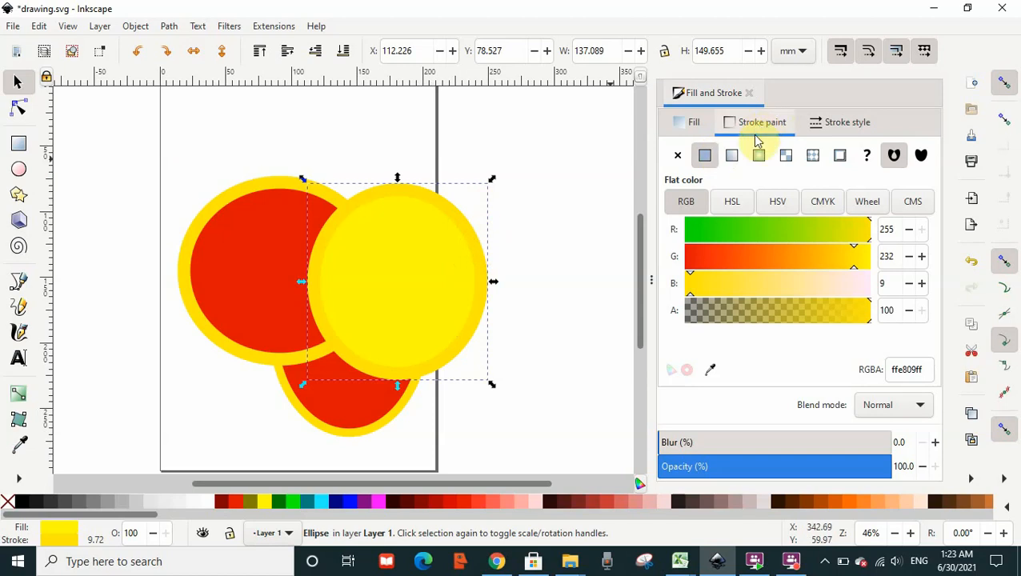
Set the upper-right circle's stroke colour to cyan, RGB 44, 232, 223.
{"action": "left_click", "coordinate": [715, 234]}
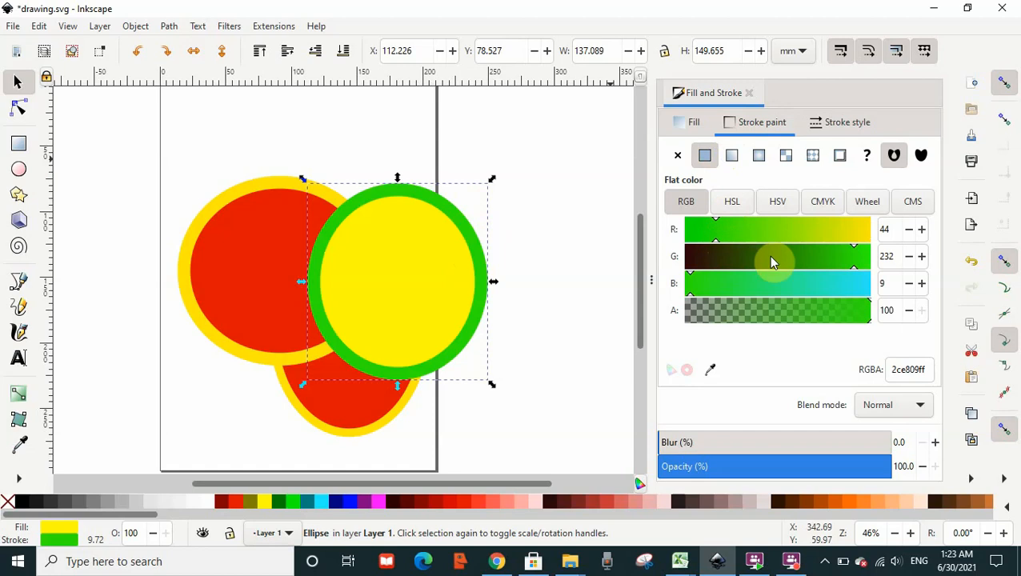
{"action": "left_click", "coordinate": [850, 283]}
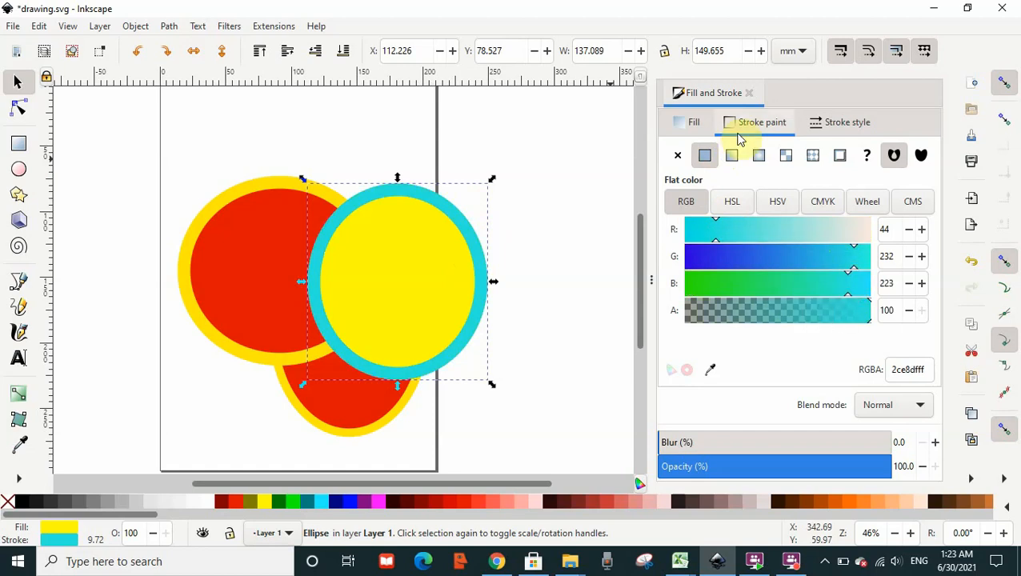
Apply a dotted dash pattern to the circle's stroke.
{"action": "left_click", "coordinate": [851, 126]}
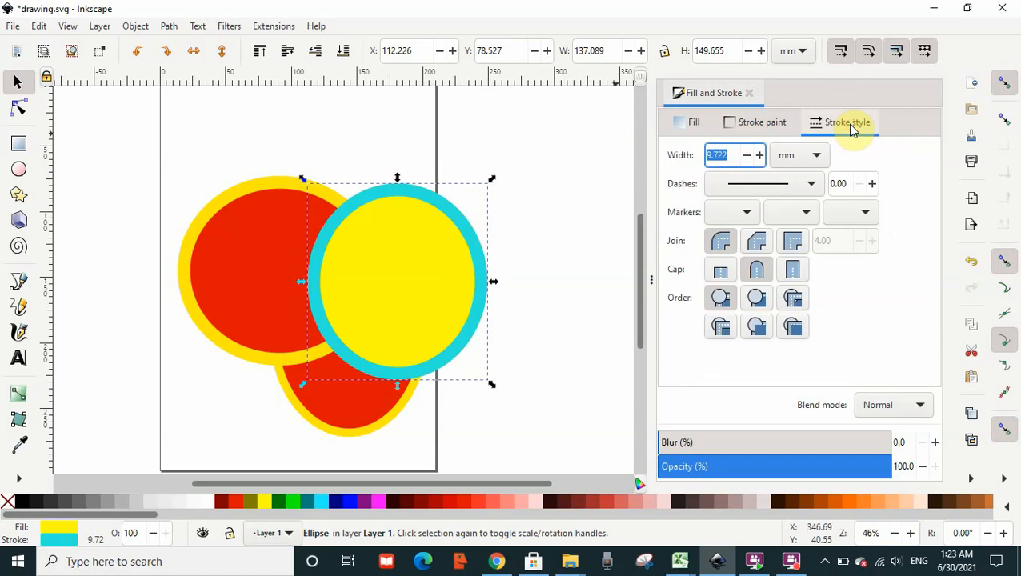
{"action": "left_click", "coordinate": [812, 186]}
{"action": "left_click", "coordinate": [798, 203]}
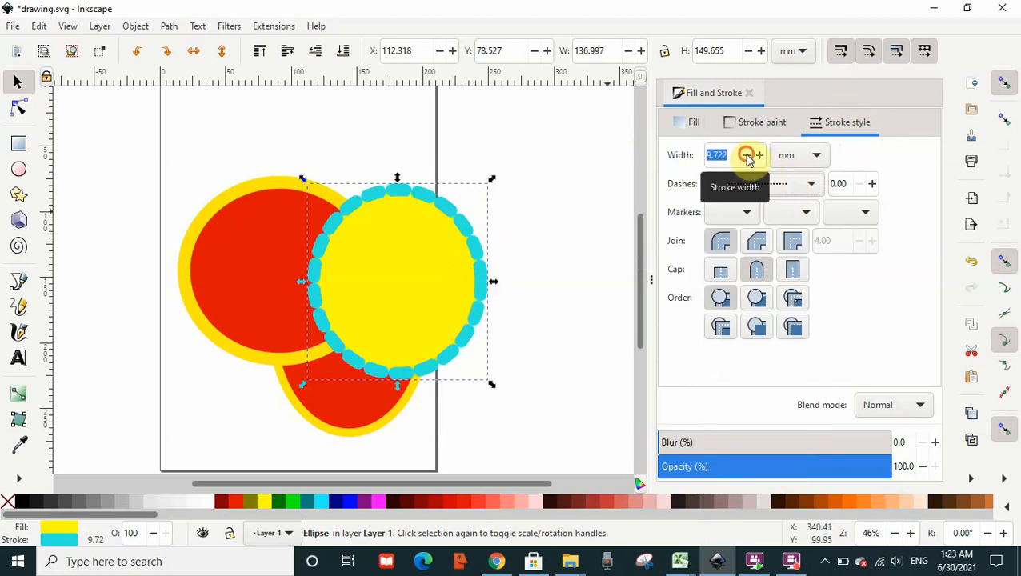
Set the circle's stroke width to 6.022 mm and switch the dash back to a solid line.
{"action": "left_click", "coordinate": [746, 155]}
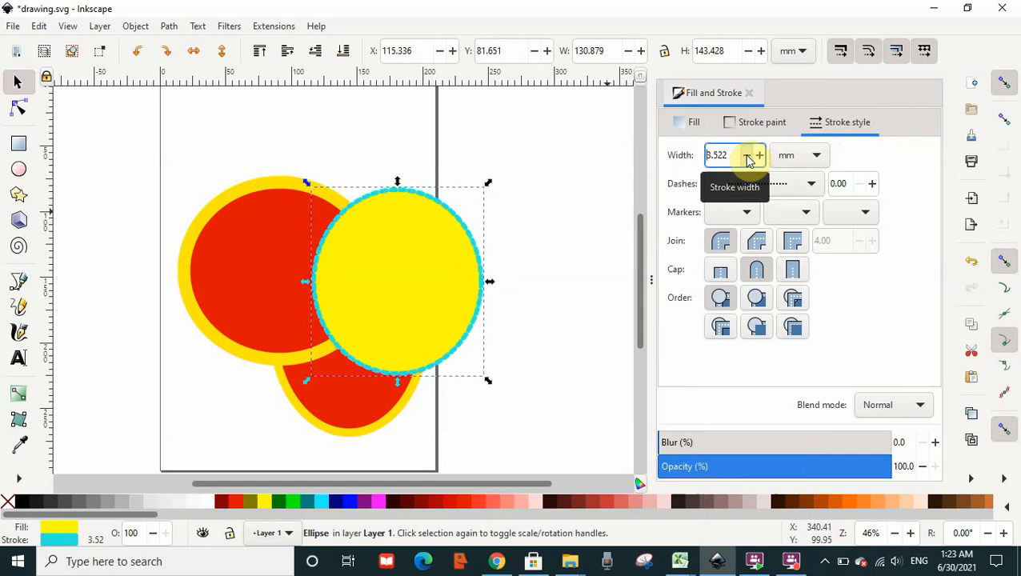
{"action": "left_click", "coordinate": [746, 155]}
{"action": "left_click", "coordinate": [745, 155]}
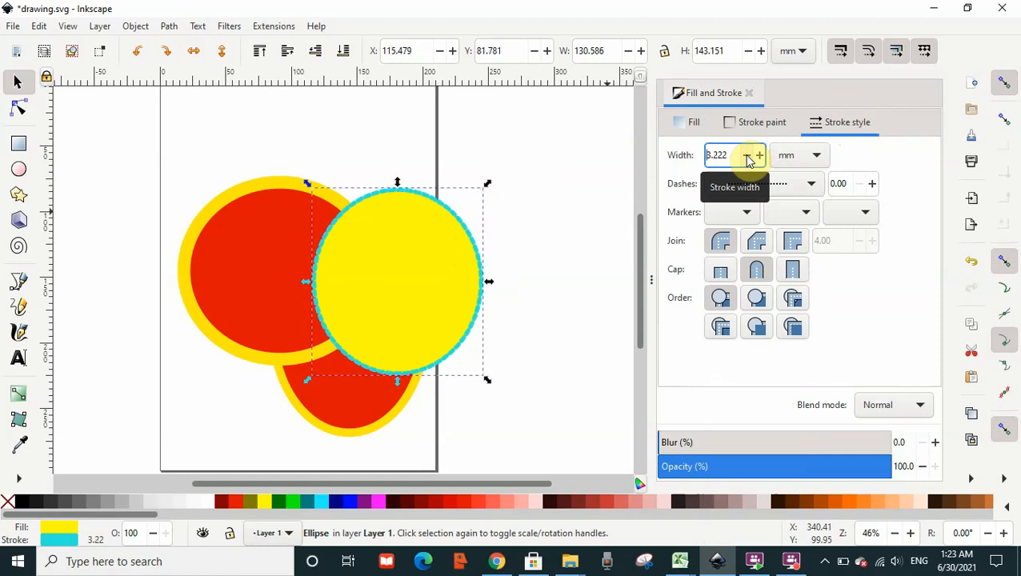
{"action": "left_click", "coordinate": [758, 155]}
{"action": "left_click", "coordinate": [759, 155]}
{"action": "left_click", "coordinate": [758, 155]}
{"action": "left_click", "coordinate": [759, 155]}
{"action": "left_click", "coordinate": [759, 155]}
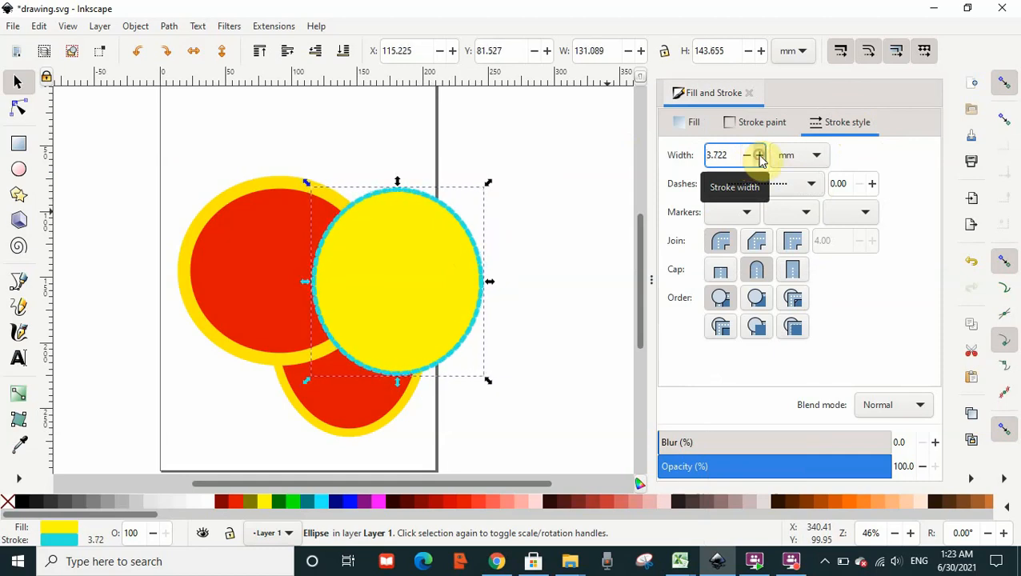
{"action": "left_click", "coordinate": [758, 155]}
{"action": "left_click", "coordinate": [758, 155]}
{"action": "left_click", "coordinate": [759, 155]}
{"action": "left_click", "coordinate": [758, 155]}
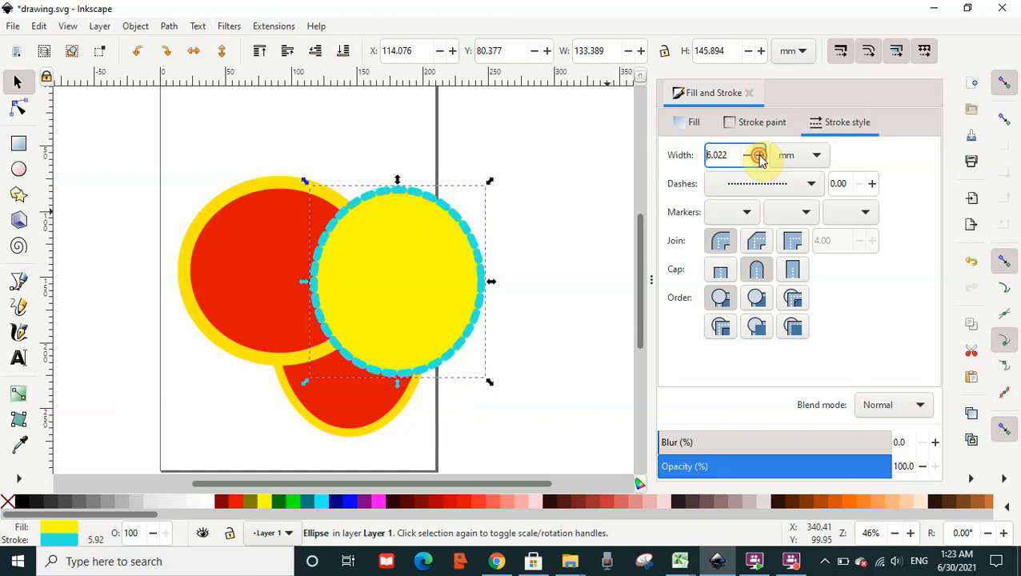
{"action": "left_click", "coordinate": [807, 183]}
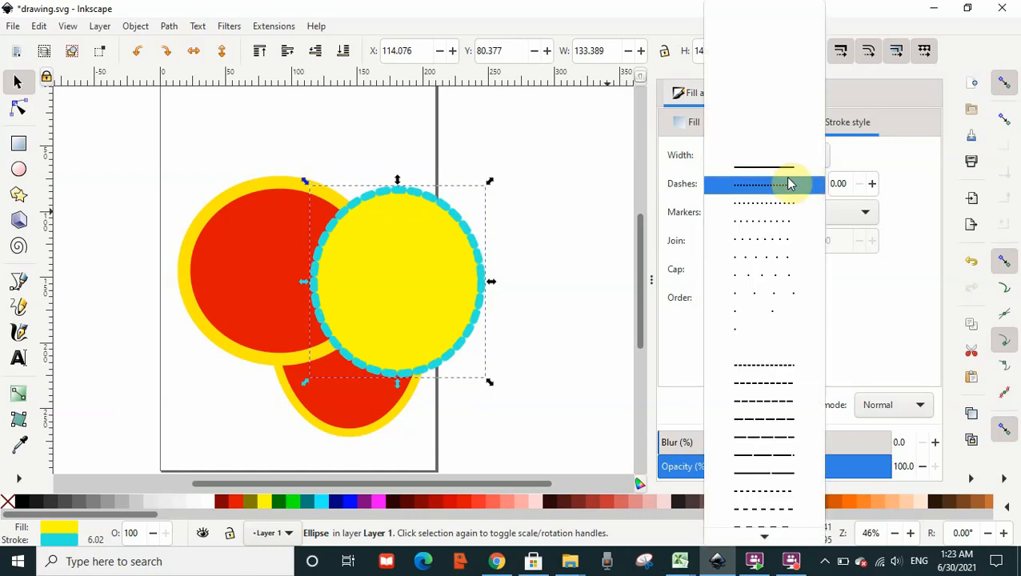
{"action": "left_click", "coordinate": [782, 169]}
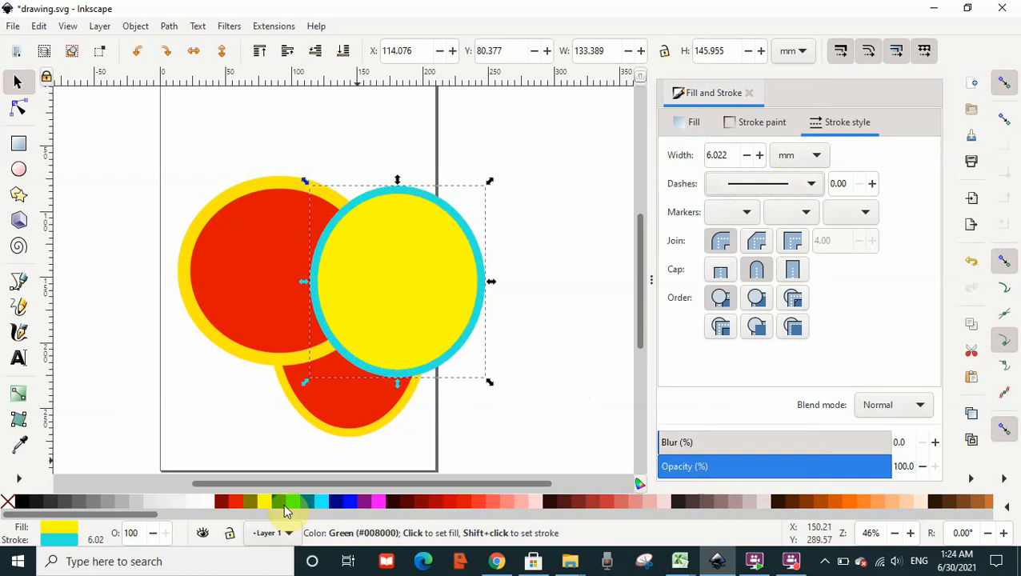
Change the circle's stroke colour to RGB 241, 232, 34.
{"action": "left_click", "coordinate": [766, 122]}
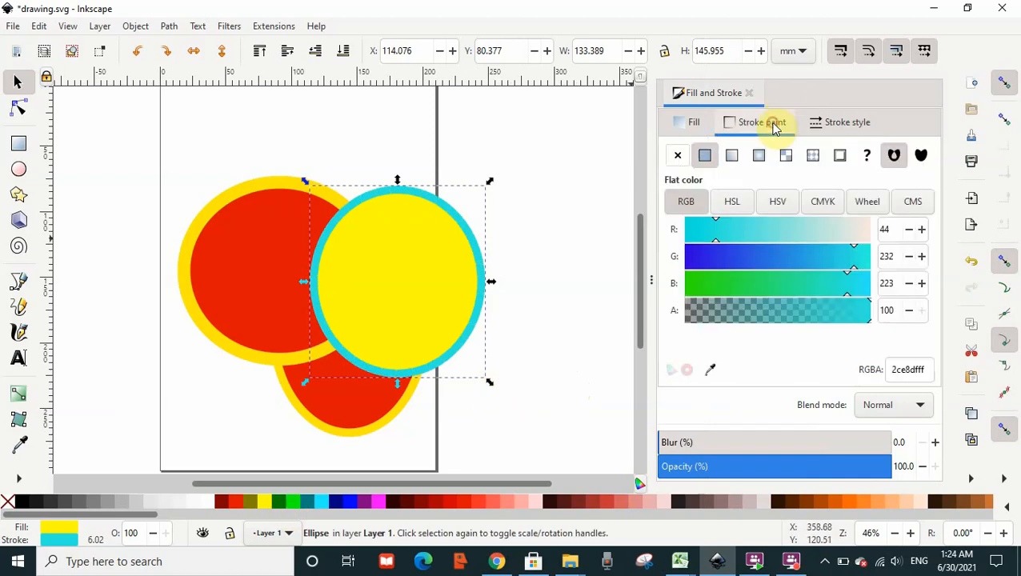
{"action": "left_click", "coordinate": [710, 284]}
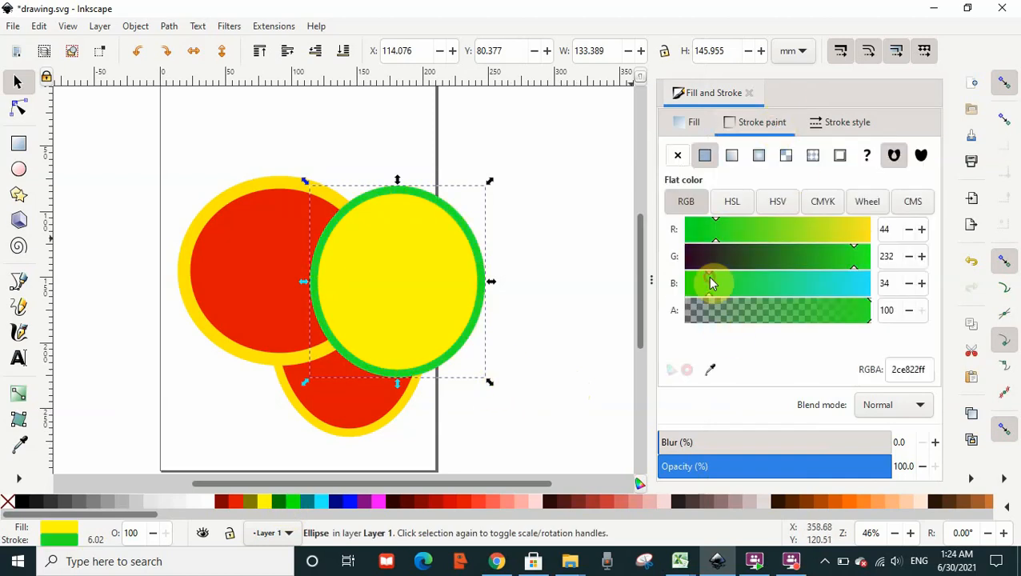
{"action": "left_click", "coordinate": [863, 230]}
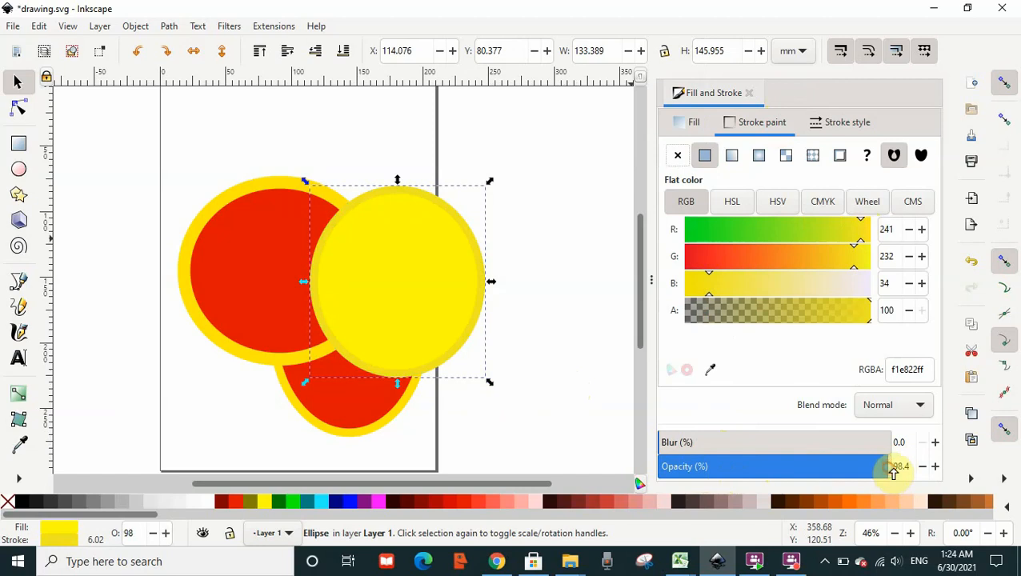
Lower the circle's opacity to about 78%, then return it to 100%.
{"action": "left_click_drag", "start_coordinate": [893, 469], "coordinate": [868, 470]}
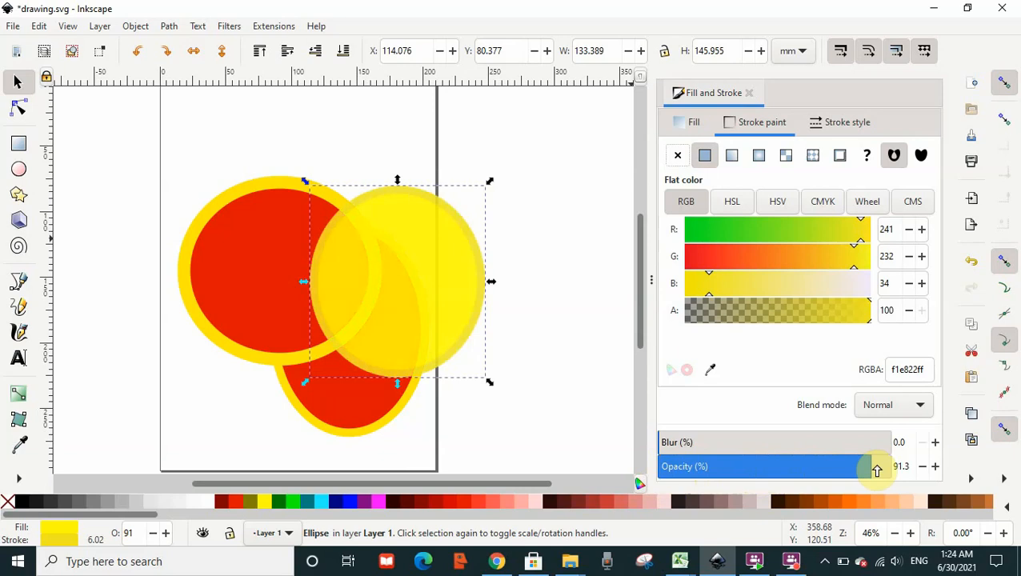
{"action": "left_click_drag", "start_coordinate": [877, 471], "coordinate": [846, 467]}
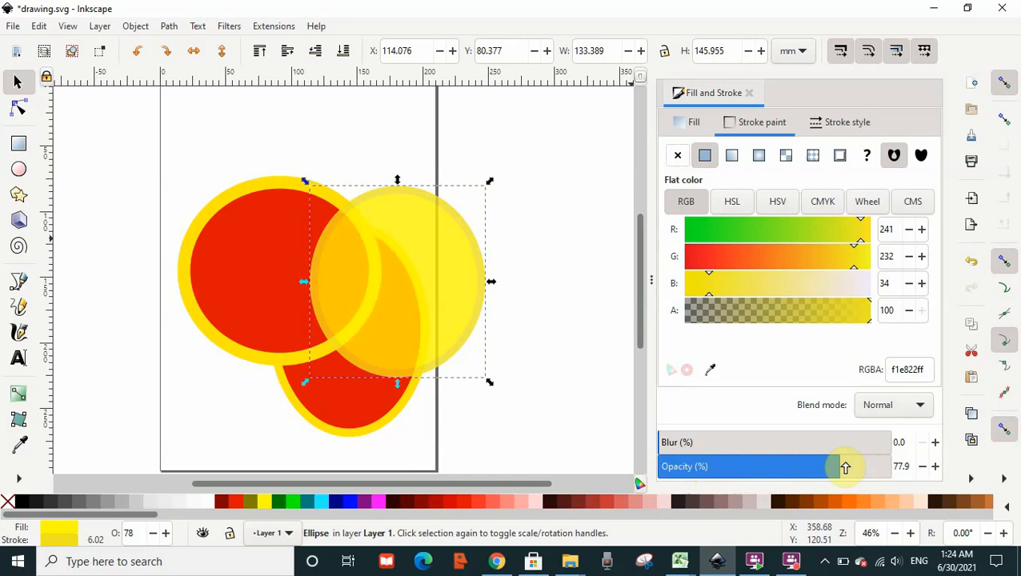
{"action": "left_click_drag", "start_coordinate": [846, 468], "coordinate": [904, 476]}
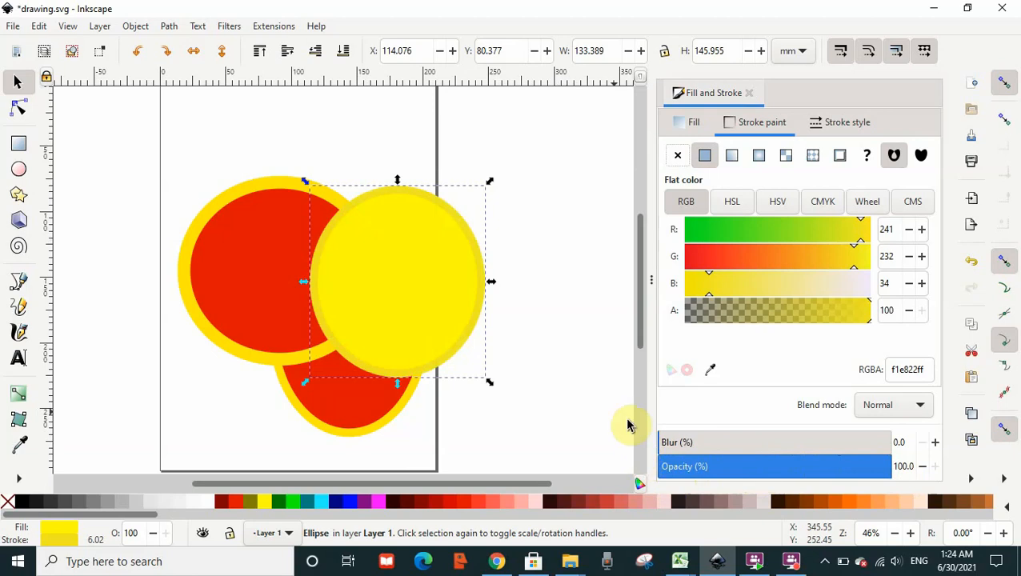
Set the circle's blur to 36.9% and shift it up and to the right.
{"action": "left_click_drag", "start_coordinate": [664, 448], "coordinate": [749, 454]}
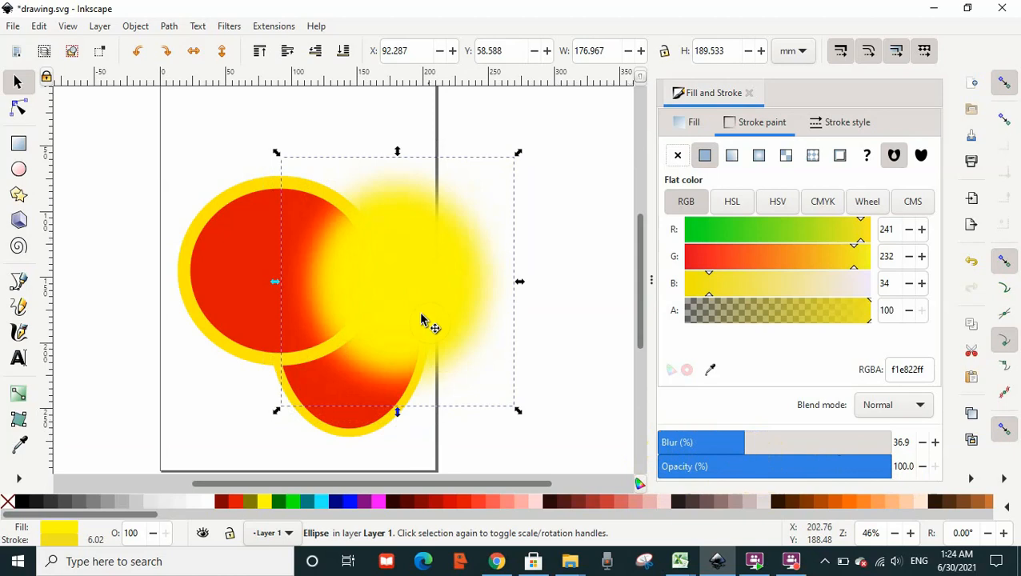
{"action": "left_click_drag", "start_coordinate": [432, 312], "coordinate": [483, 247]}
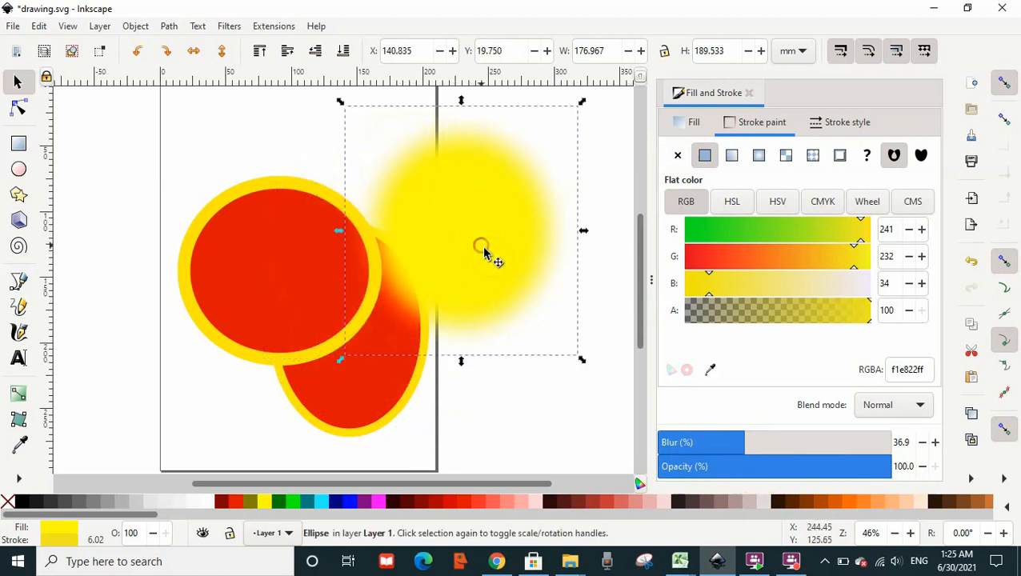
Enlarge the blurred circle into a wide ellipse about 404 mm by 259 mm, then deselect it.
{"action": "left_click_drag", "start_coordinate": [582, 360], "coordinate": [640, 457]}
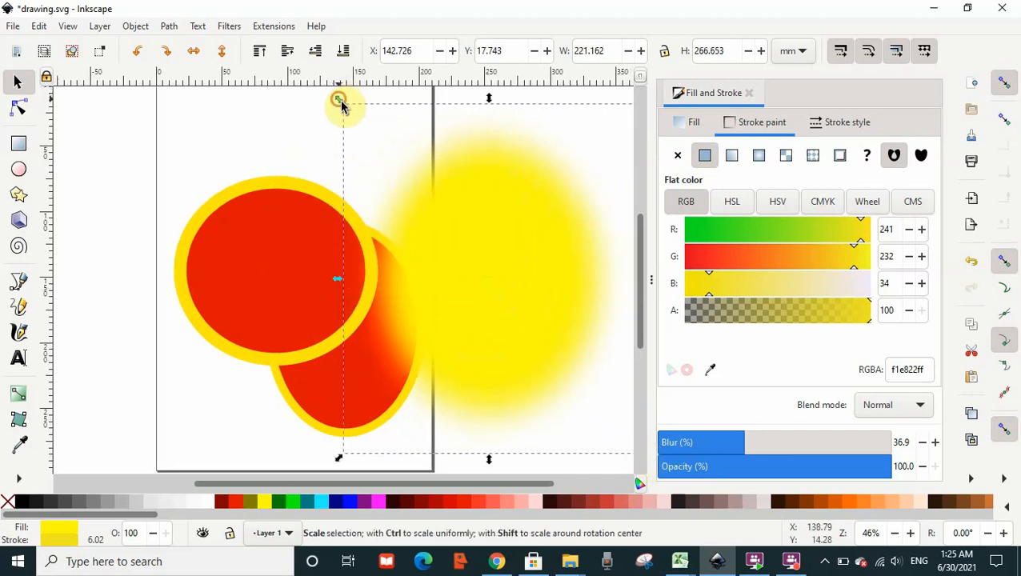
{"action": "left_click_drag", "start_coordinate": [342, 102], "coordinate": [142, 82]}
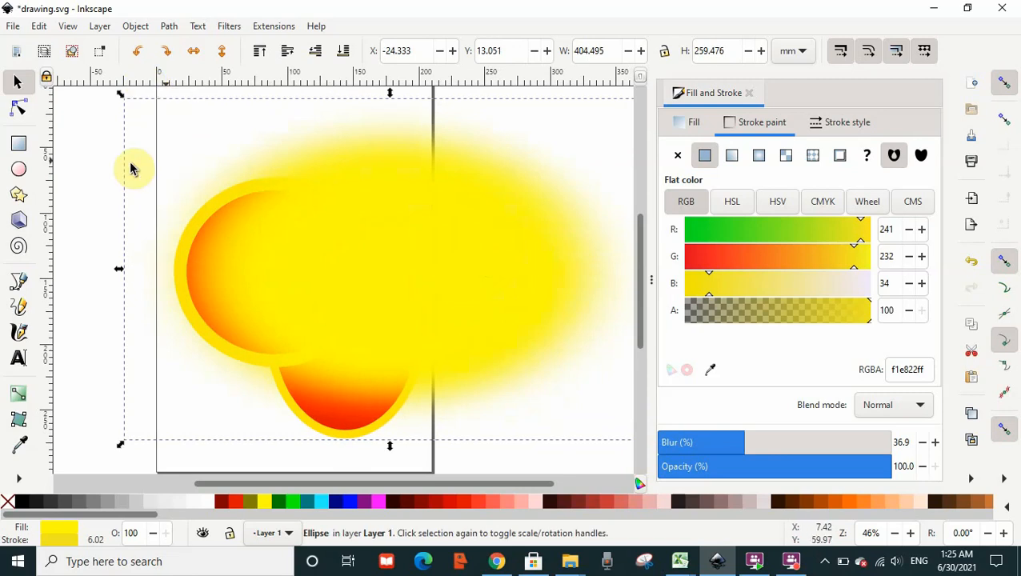
{"action": "left_click", "coordinate": [96, 176]}
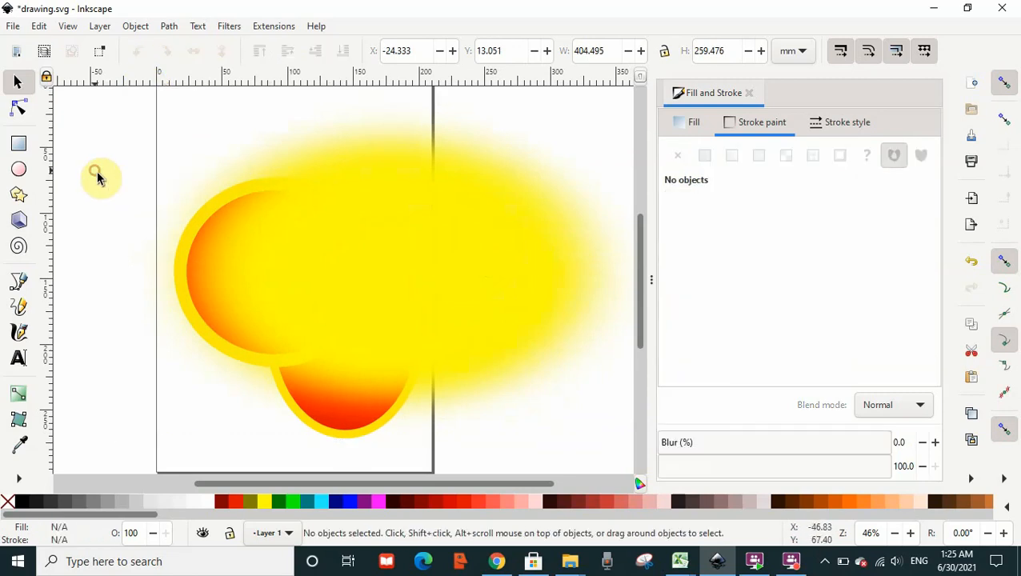
Try to apply Difference with only the blurred ellipse selected.
{"action": "left_click", "coordinate": [210, 237]}
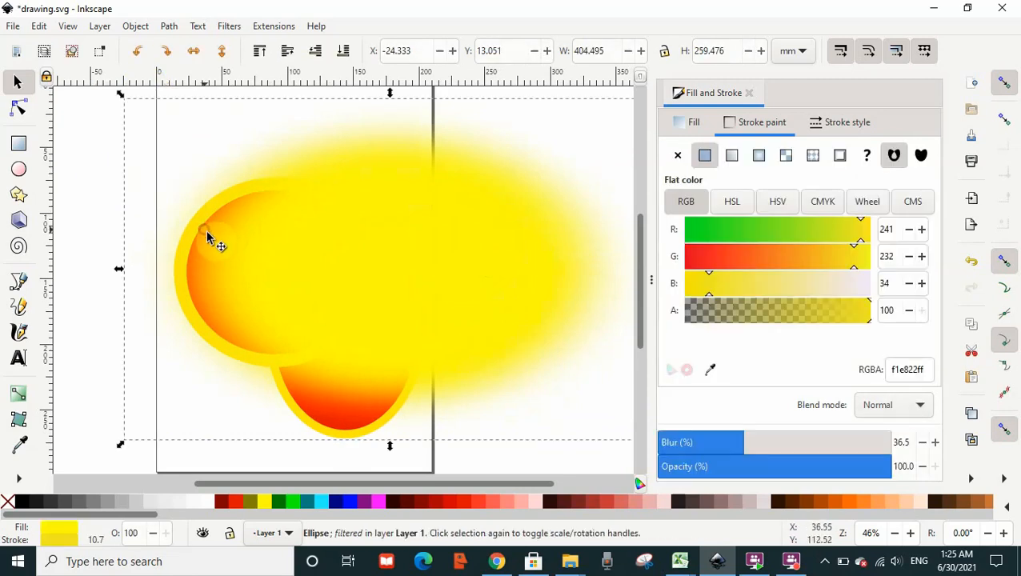
{"action": "left_click", "coordinate": [513, 189]}
{"action": "left_click", "coordinate": [172, 26]}
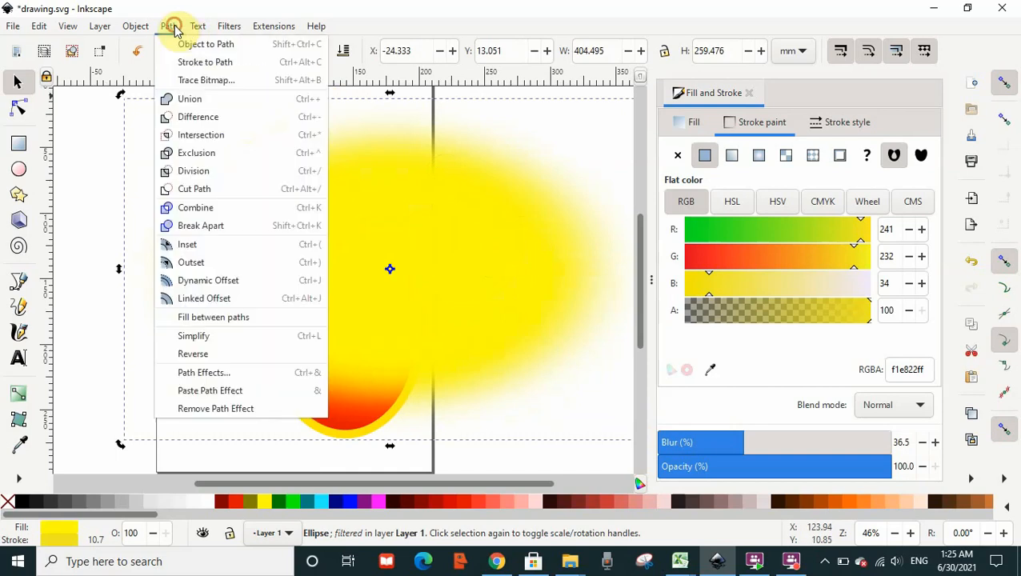
{"action": "left_click", "coordinate": [212, 118]}
{"action": "left_click", "coordinate": [214, 206]}
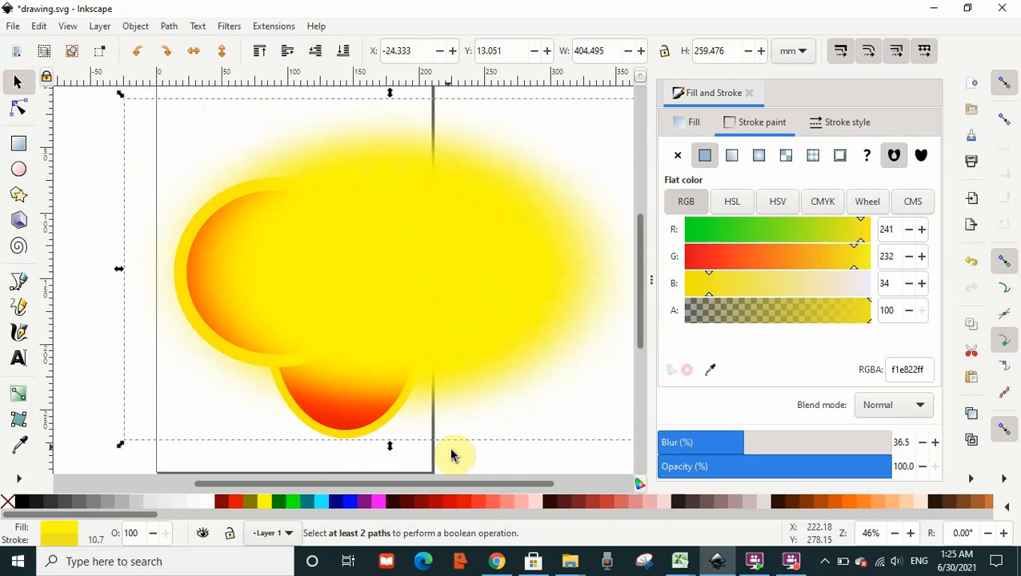
{"action": "left_click", "coordinate": [465, 472]}
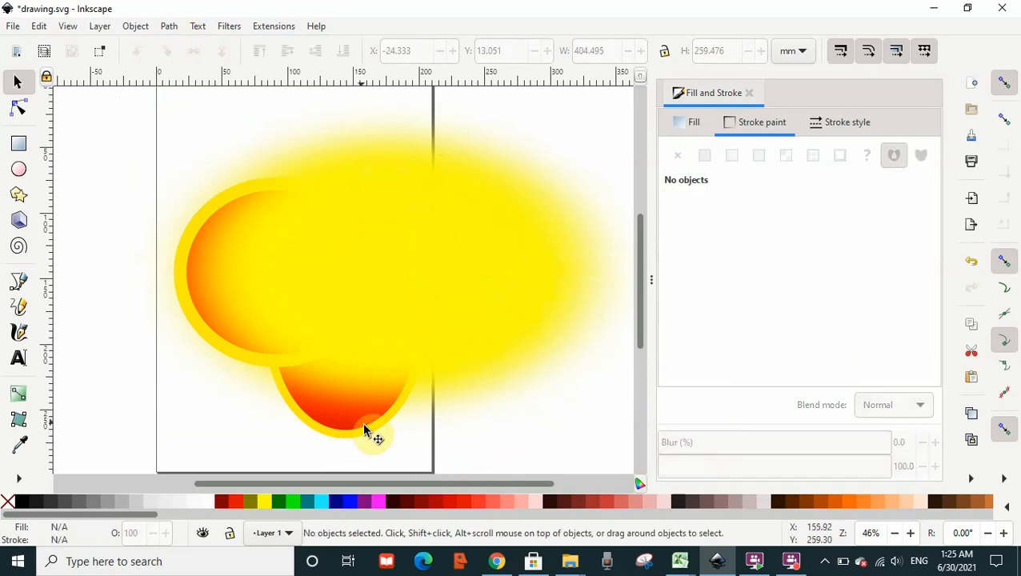
Try to apply Difference with only the bottom ellipse selected.
{"action": "left_click", "coordinate": [369, 433]}
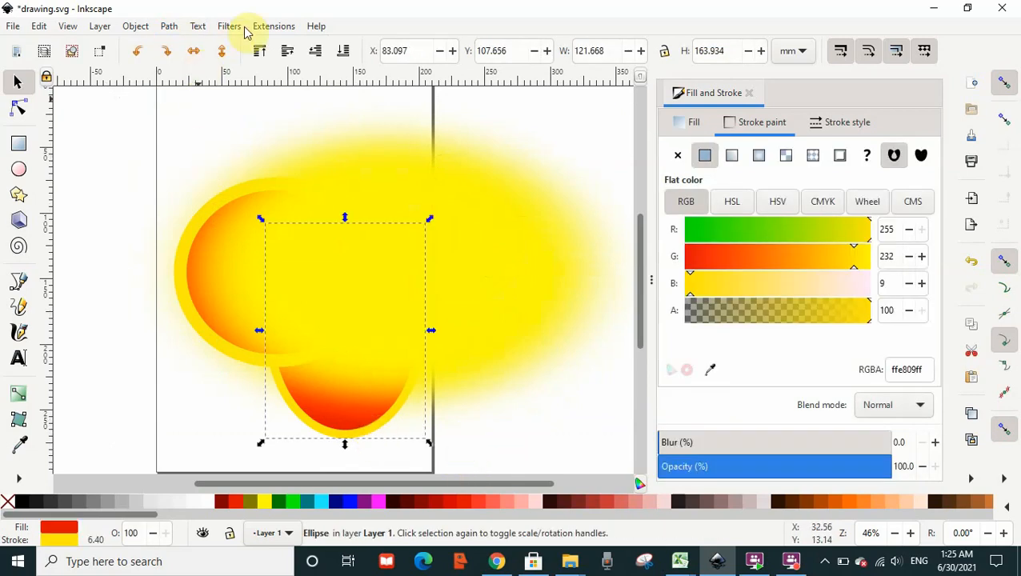
{"action": "left_click", "coordinate": [165, 26]}
{"action": "left_click", "coordinate": [207, 124]}
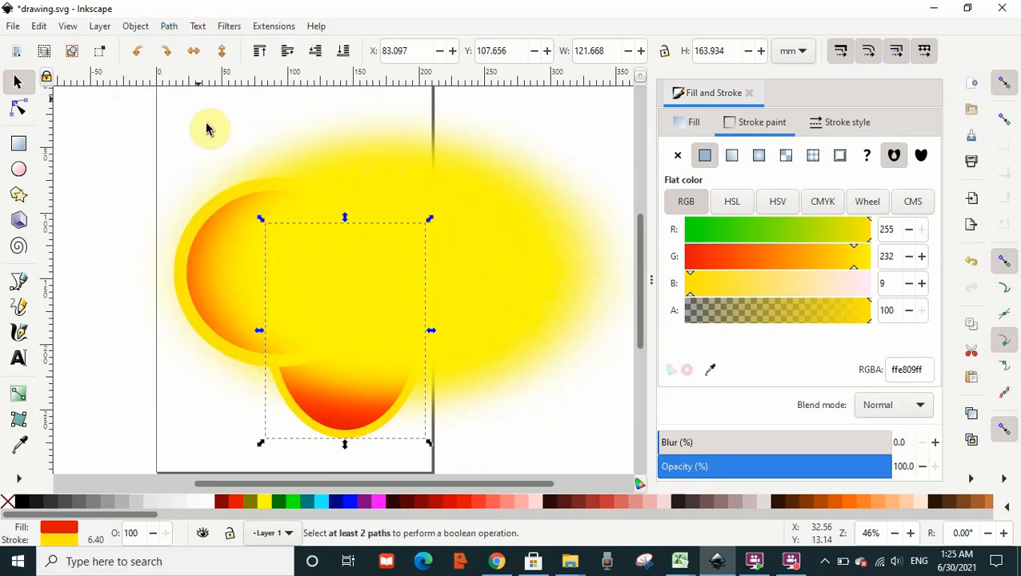
Select the large blurred ellipse.
{"action": "left_click", "coordinate": [218, 238]}
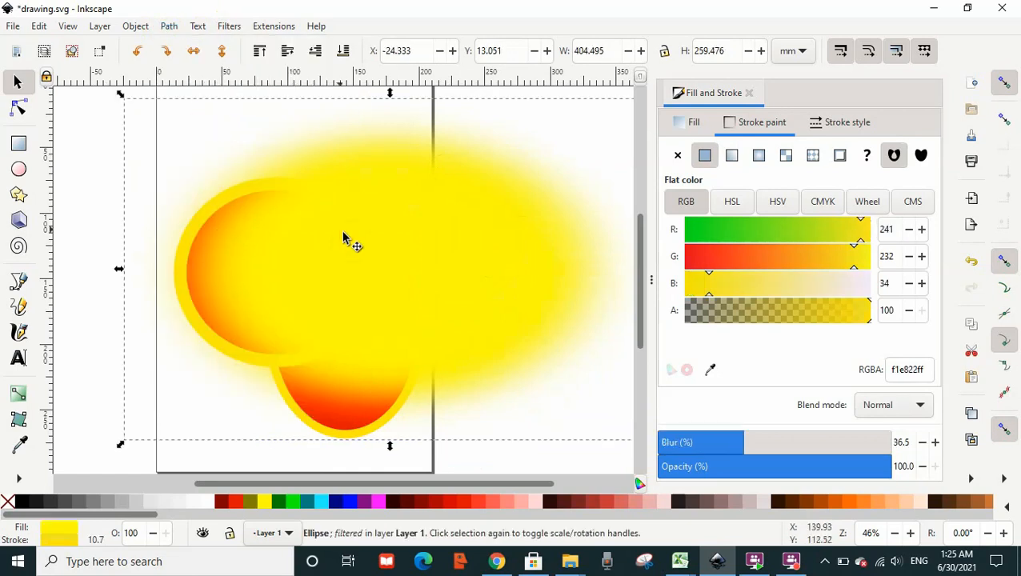
{"action": "left_click", "coordinate": [498, 458]}
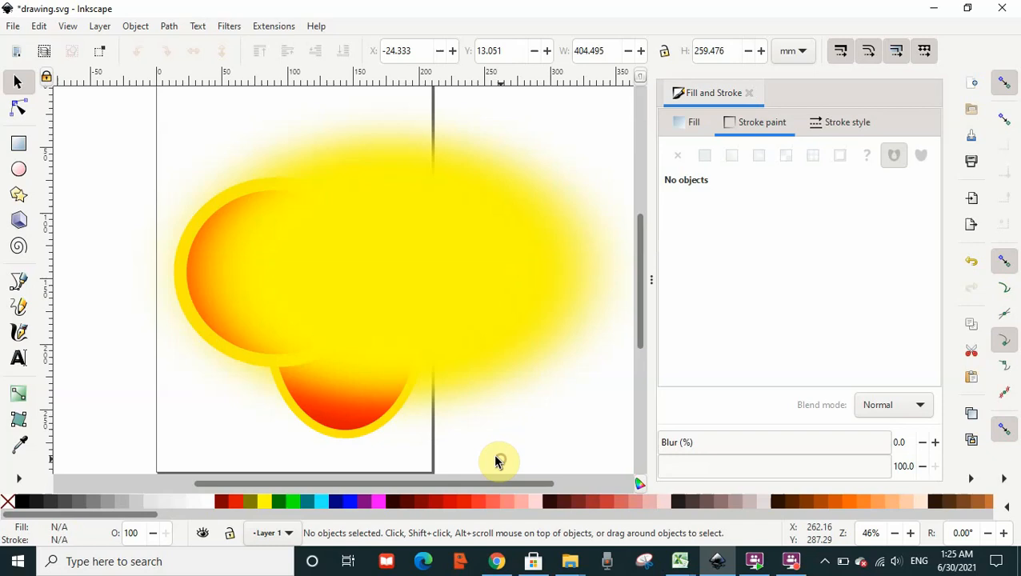
{"action": "left_click", "coordinate": [372, 412]}
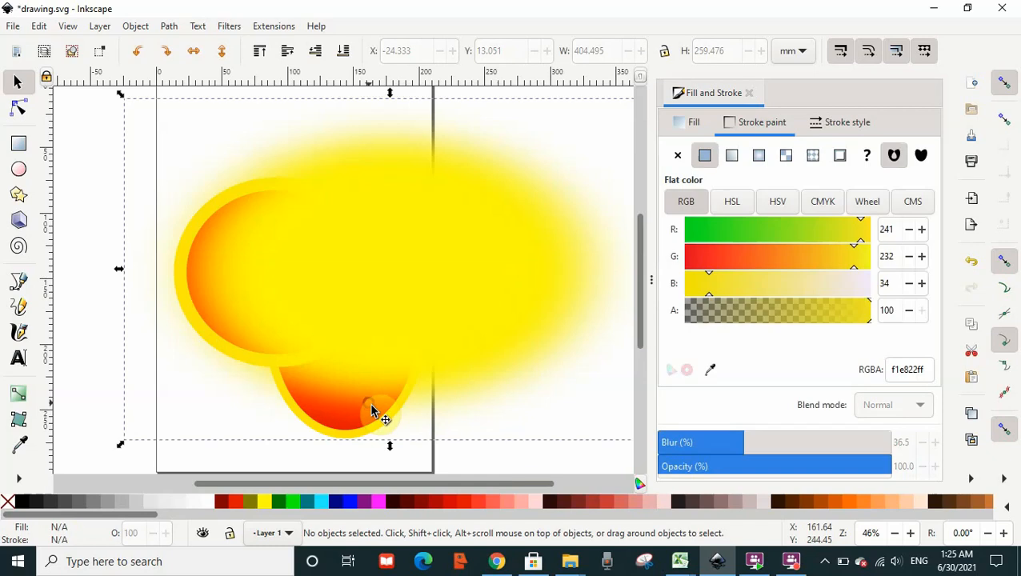
Apply Difference to the bottom ellipse together with the blurred ellipse, then undo it.
{"action": "left_click", "coordinate": [497, 459]}
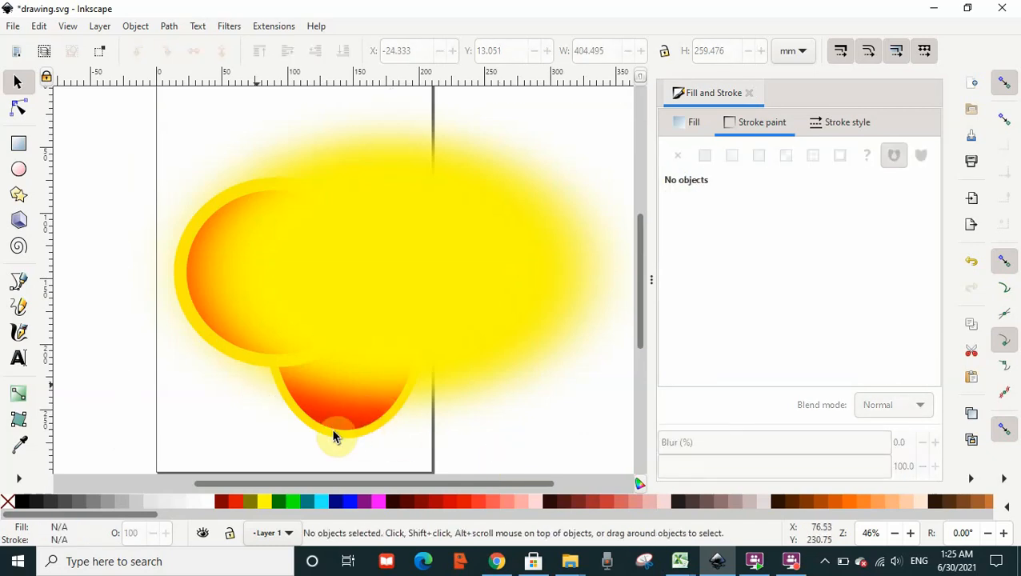
{"action": "left_click", "coordinate": [349, 437]}
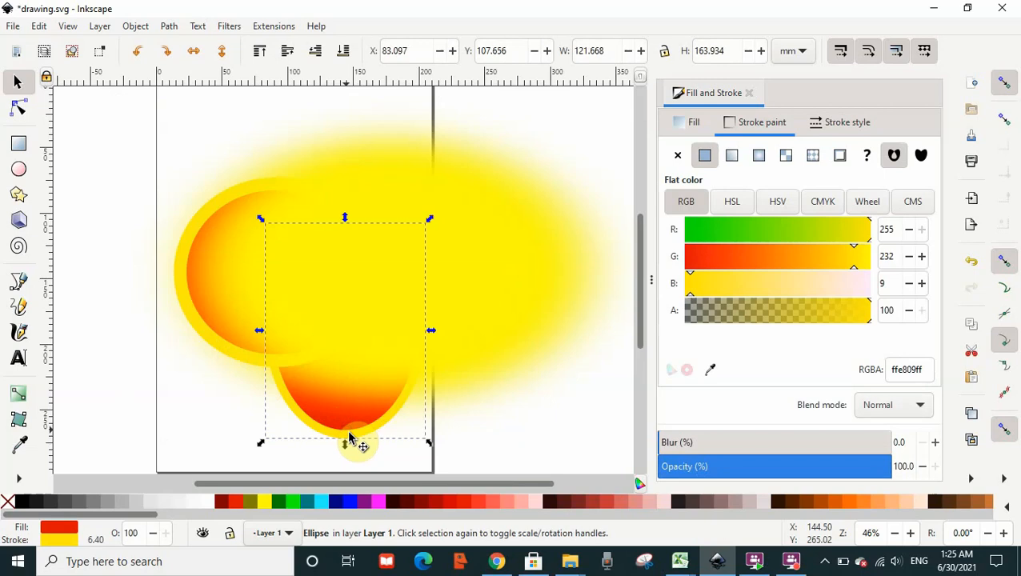
{"action": "key", "text": "shift"}
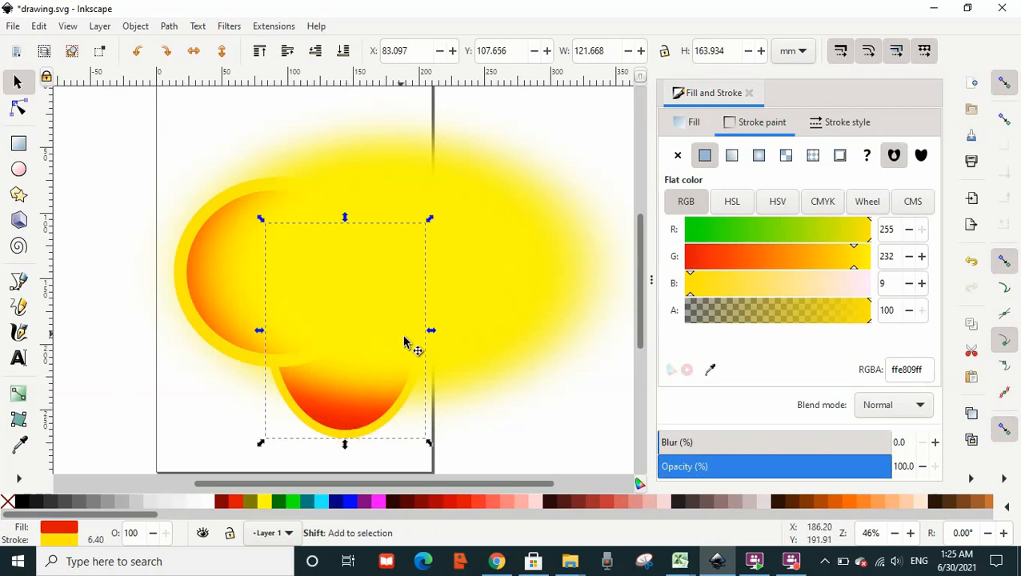
{"action": "left_click", "coordinate": [488, 277], "text": "shift"}
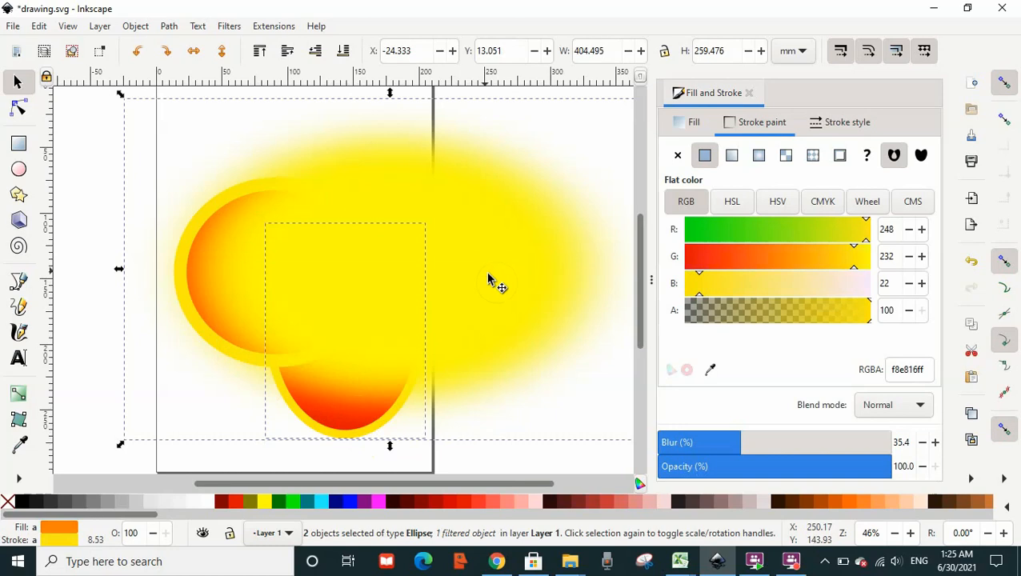
{"action": "left_click", "coordinate": [189, 51]}
{"action": "left_click", "coordinate": [169, 27]}
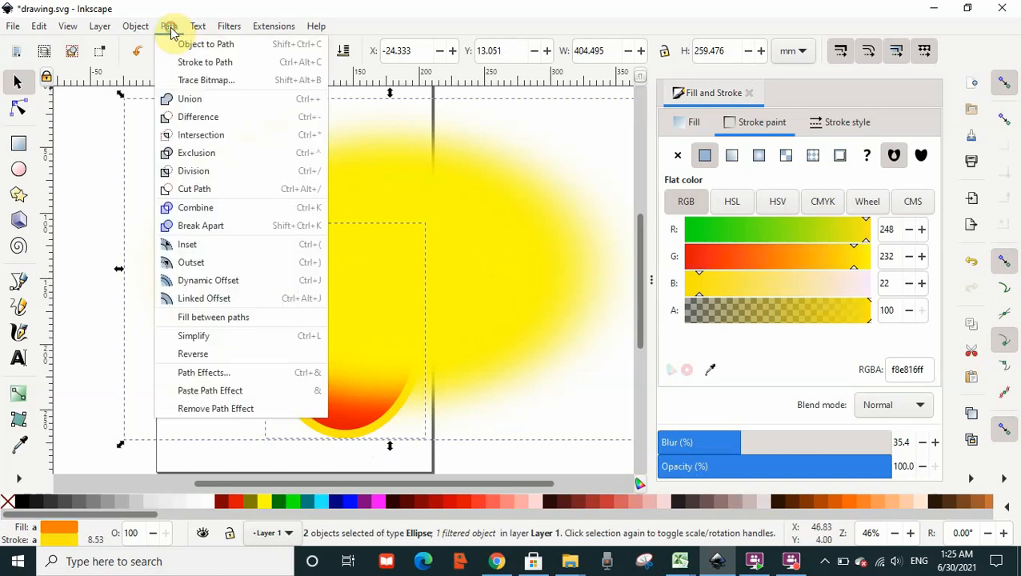
{"action": "left_click", "coordinate": [200, 117]}
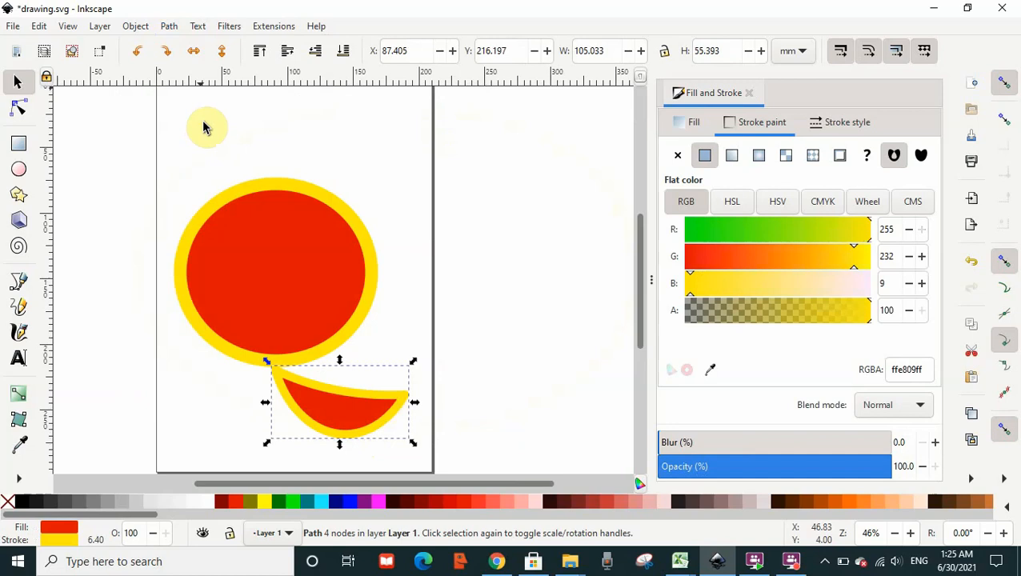
{"action": "left_click", "coordinate": [974, 264]}
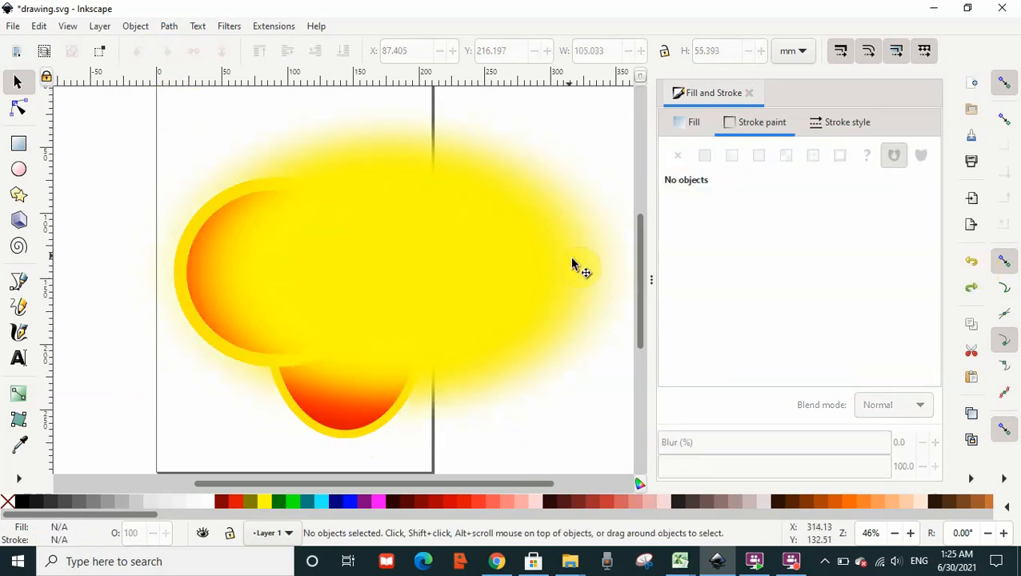
Shrink the blurred ellipse from its corner to about 237 mm by 172 mm.
{"action": "left_click", "coordinate": [364, 249]}
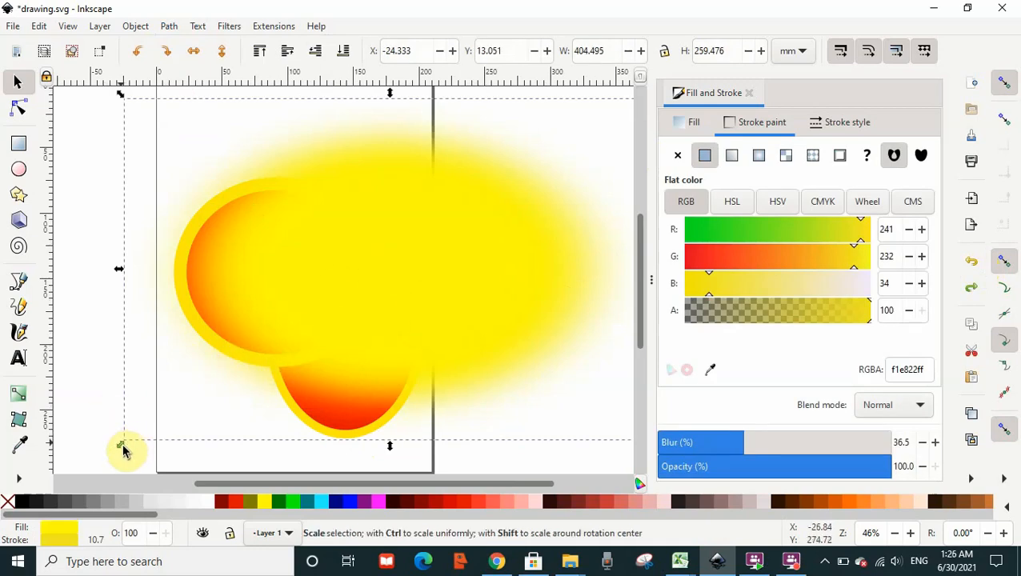
{"action": "left_click_drag", "start_coordinate": [122, 446], "coordinate": [338, 325]}
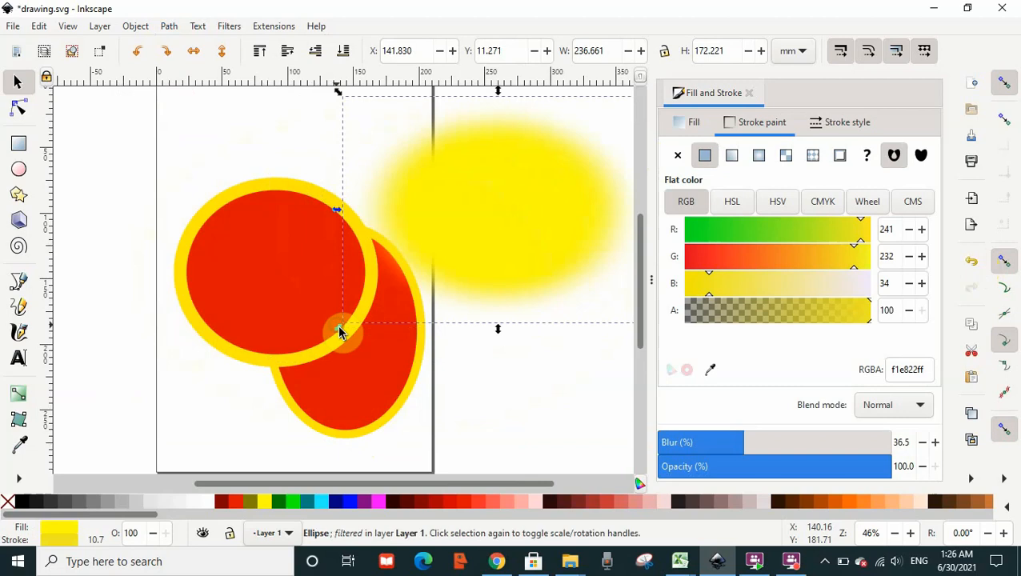
Move the upper circle onto the blurred ellipse and raise it to the top of the stacking order.
{"action": "left_click", "coordinate": [271, 329]}
{"action": "left_click_drag", "start_coordinate": [270, 328], "coordinate": [497, 244]}
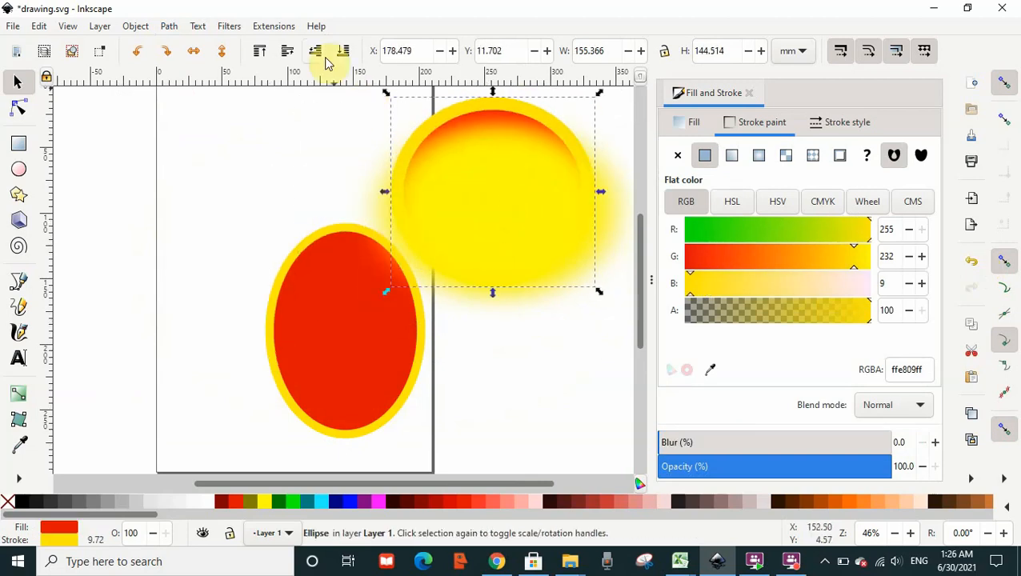
{"action": "left_click", "coordinate": [260, 51]}
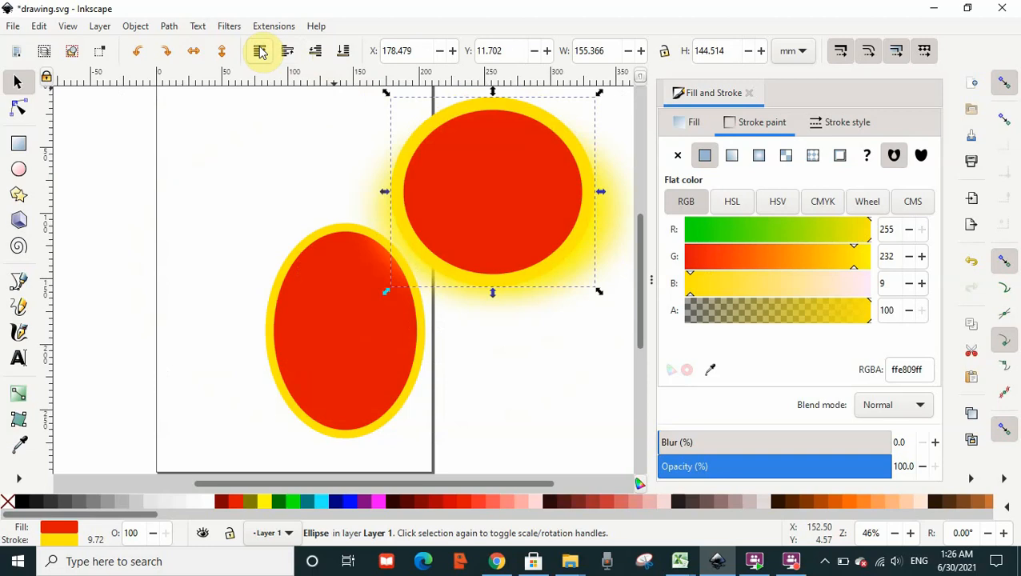
Shift the circle slightly left, select it together with the blurred ellipse and apply Difference.
{"action": "left_click_drag", "start_coordinate": [492, 151], "coordinate": [455, 157]}
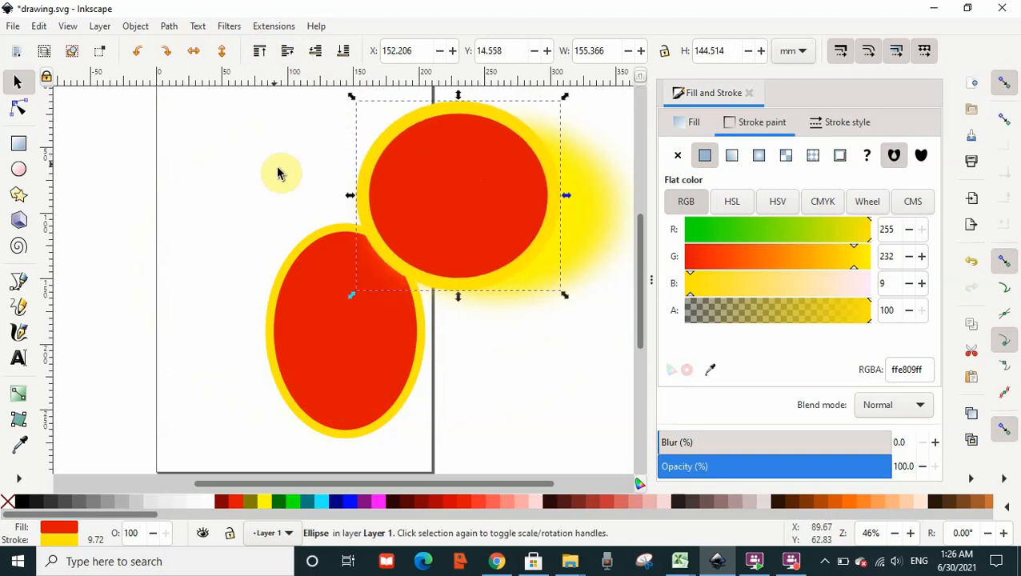
{"action": "left_click", "coordinate": [596, 229], "text": "shift"}
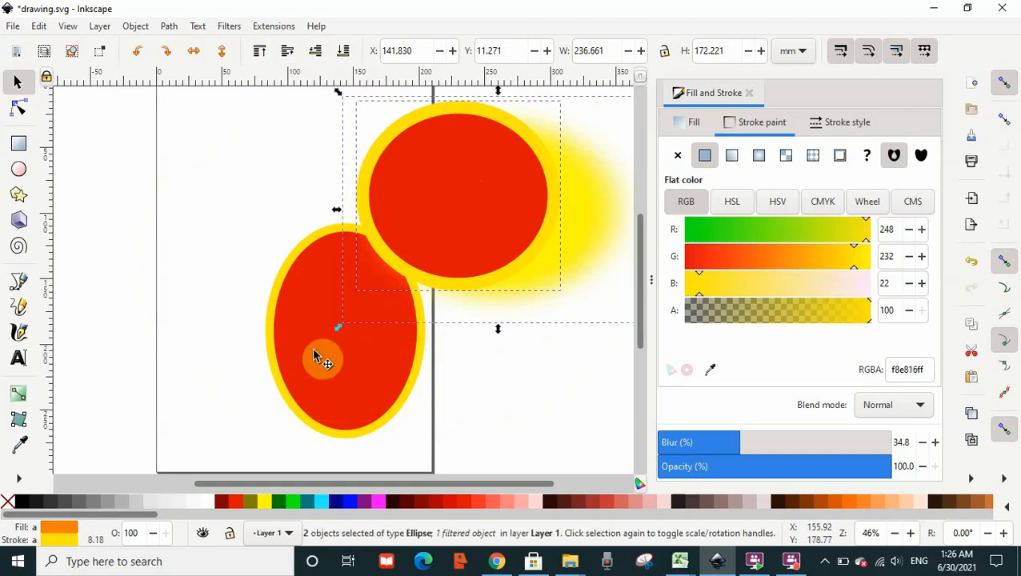
{"action": "mouse_move", "coordinate": [342, 339]}
{"action": "left_mouse_down"}
{"action": "mouse_move", "coordinate": [365, 329]}
{"action": "mouse_move", "coordinate": [347, 336]}
{"action": "left_mouse_up"}
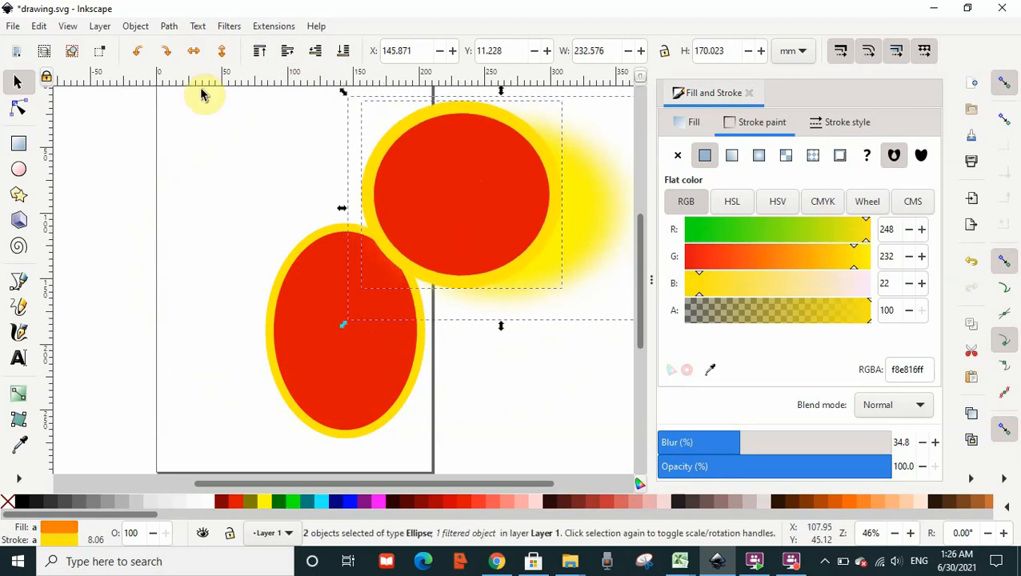
{"action": "left_click", "coordinate": [167, 31]}
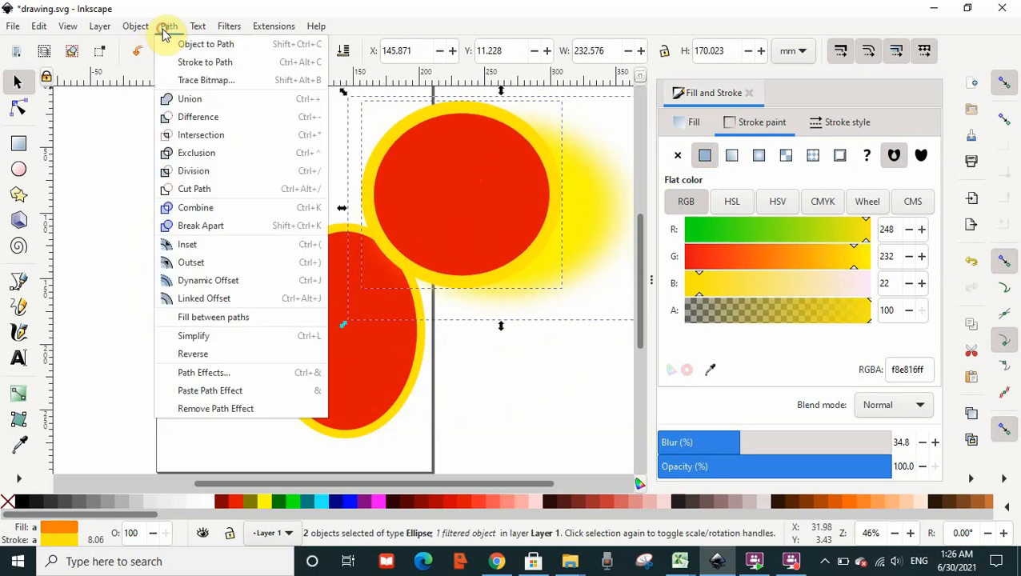
{"action": "left_click", "coordinate": [212, 121]}
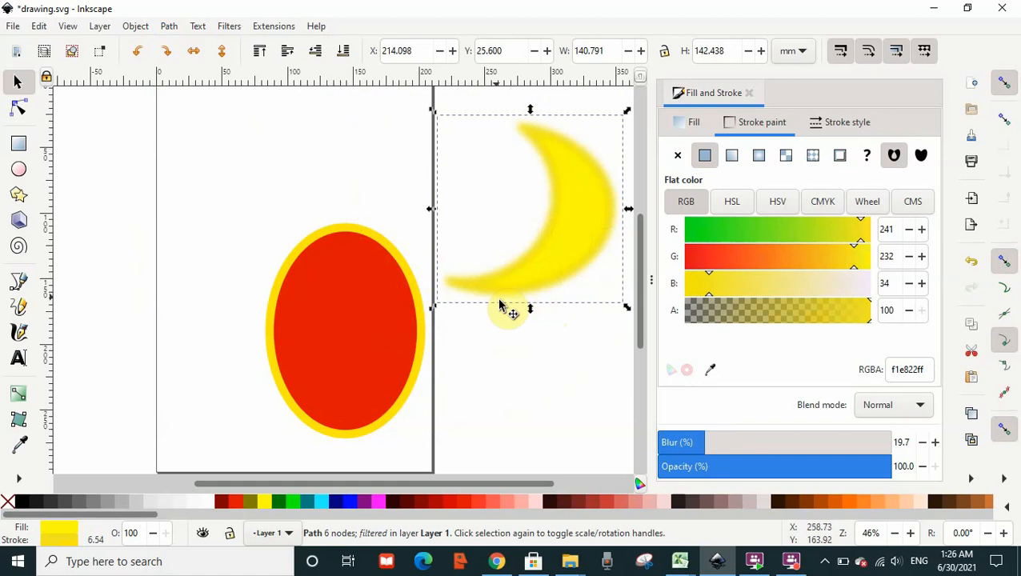
Stretch the resulting crescent, then undo both the stretch and the Difference.
{"action": "left_click_drag", "start_coordinate": [436, 308], "coordinate": [356, 417]}
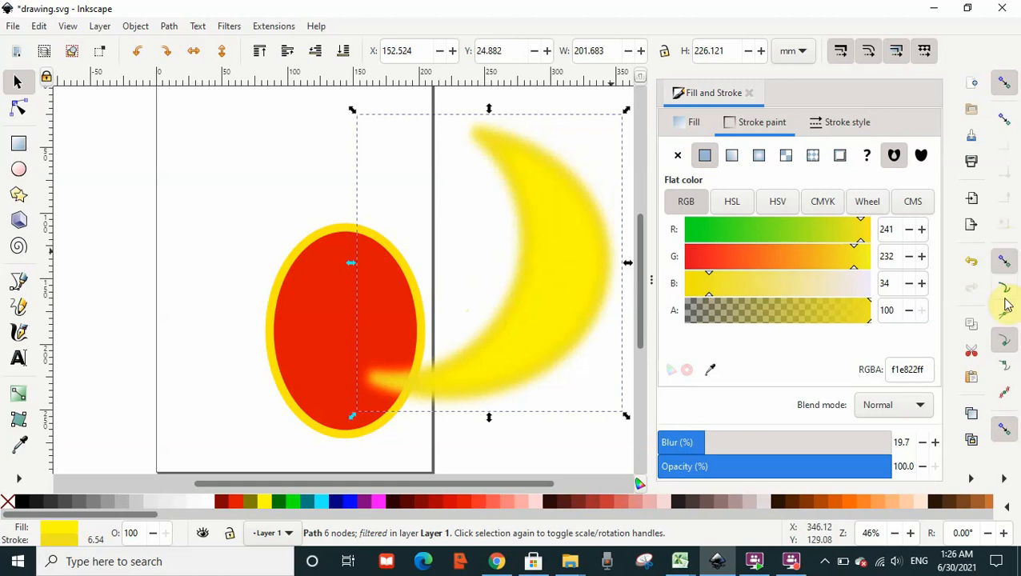
{"action": "left_click", "coordinate": [973, 264]}
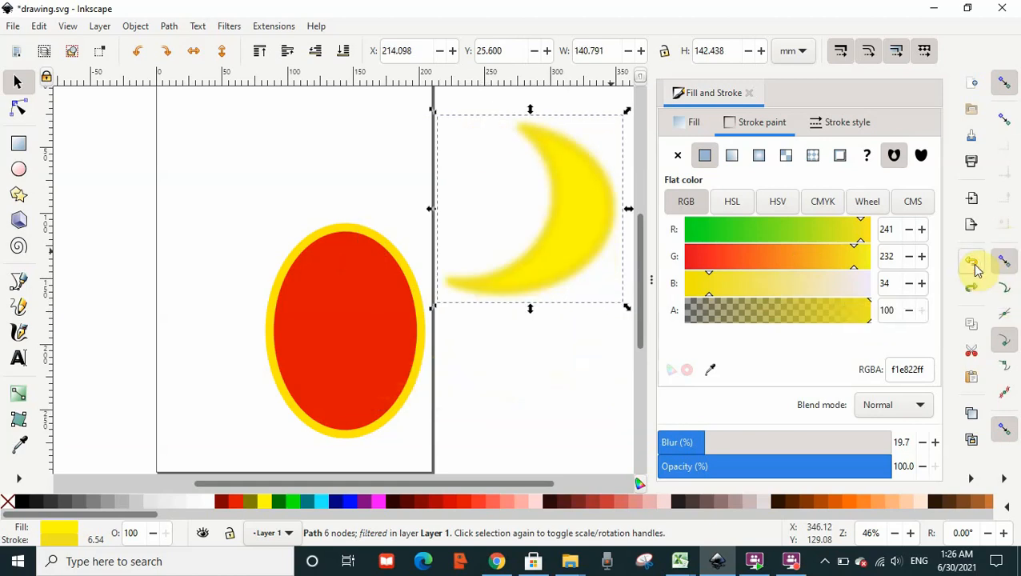
{"action": "left_click", "coordinate": [973, 264]}
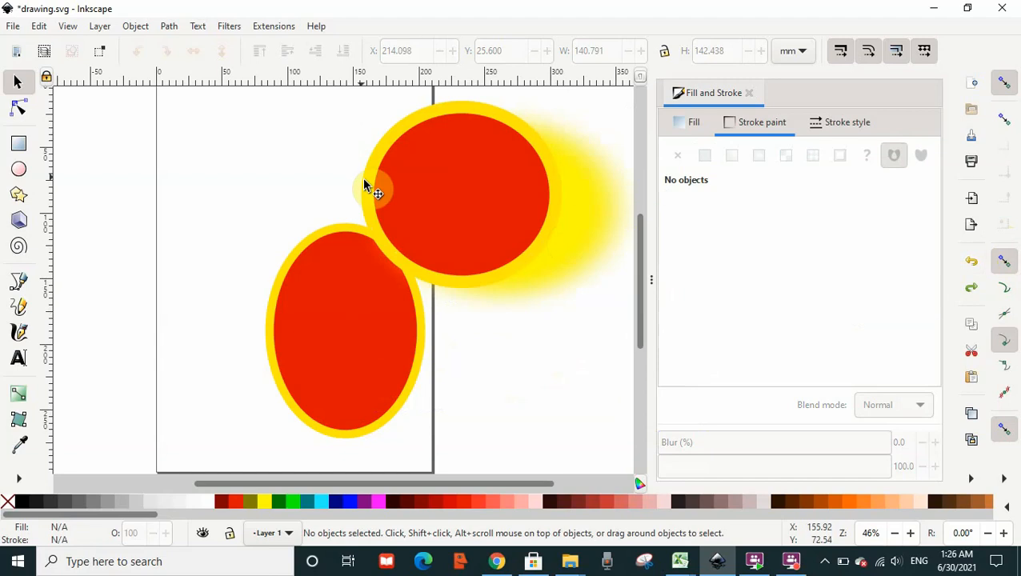
Move the red circle back to the left so it overhangs the page's left edge.
{"action": "left_click_drag", "start_coordinate": [444, 196], "coordinate": [174, 197]}
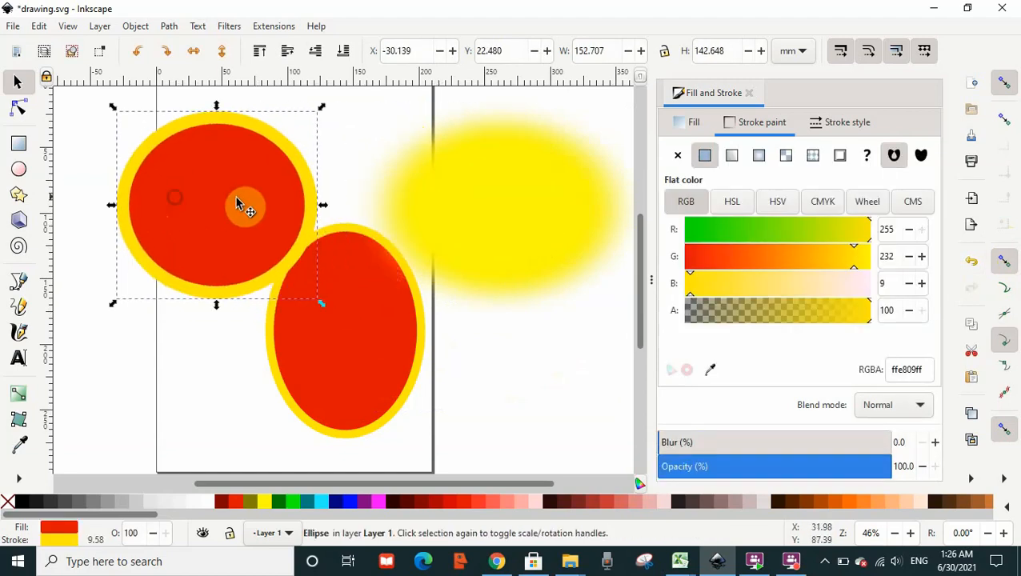
{"action": "left_click", "coordinate": [290, 205]}
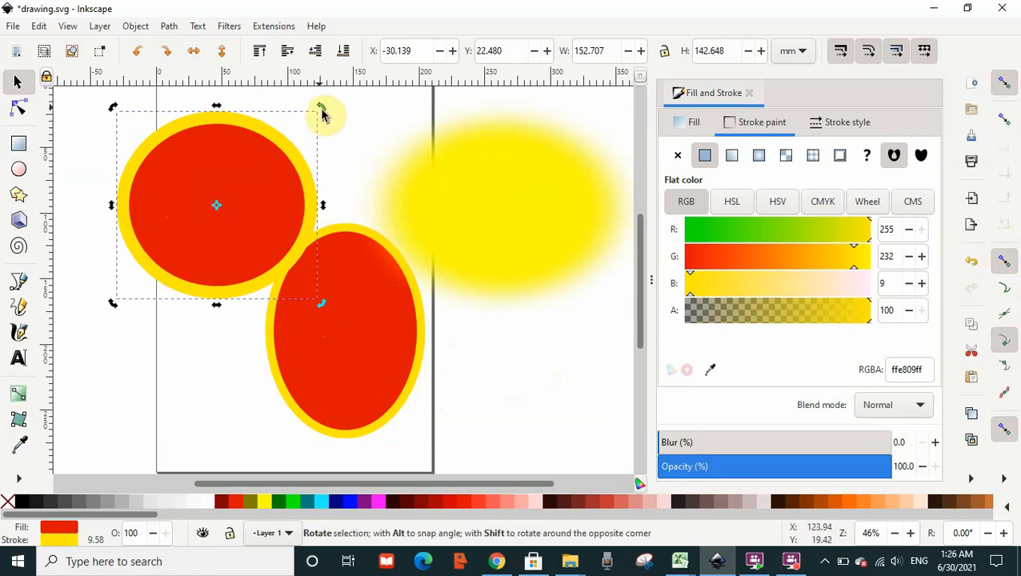
{"action": "left_click", "coordinate": [345, 198]}
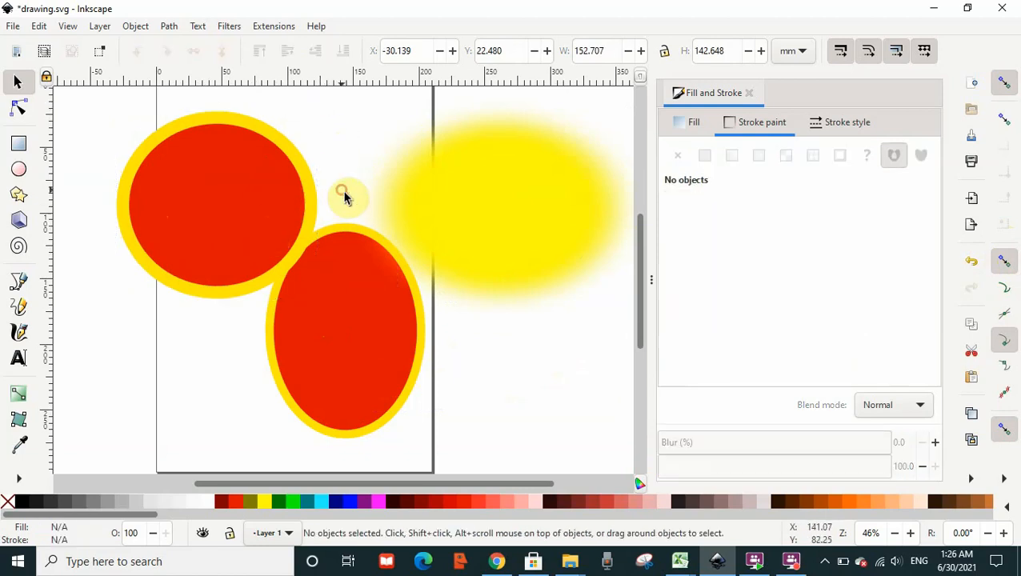
{"action": "left_click", "coordinate": [290, 191]}
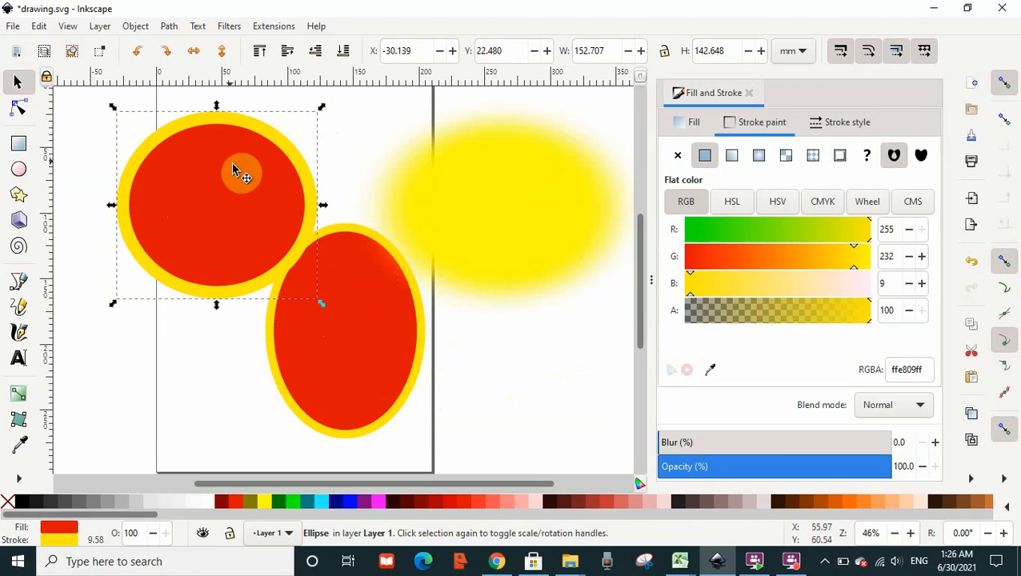
{"action": "left_click", "coordinate": [21, 90]}
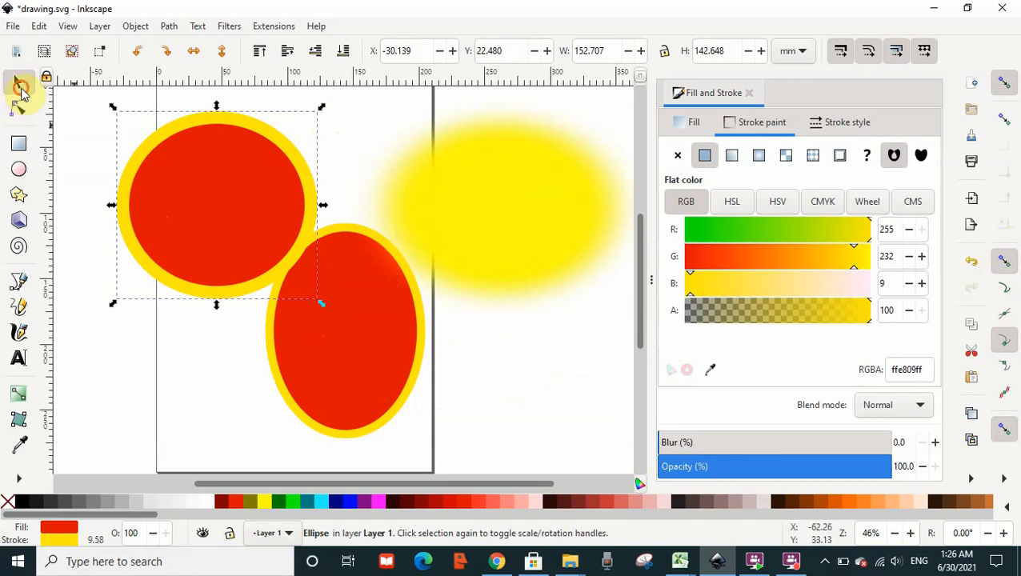
Switch the bottom ellipse to rotation handles and skew it into a tilted oval.
{"action": "left_click", "coordinate": [370, 331]}
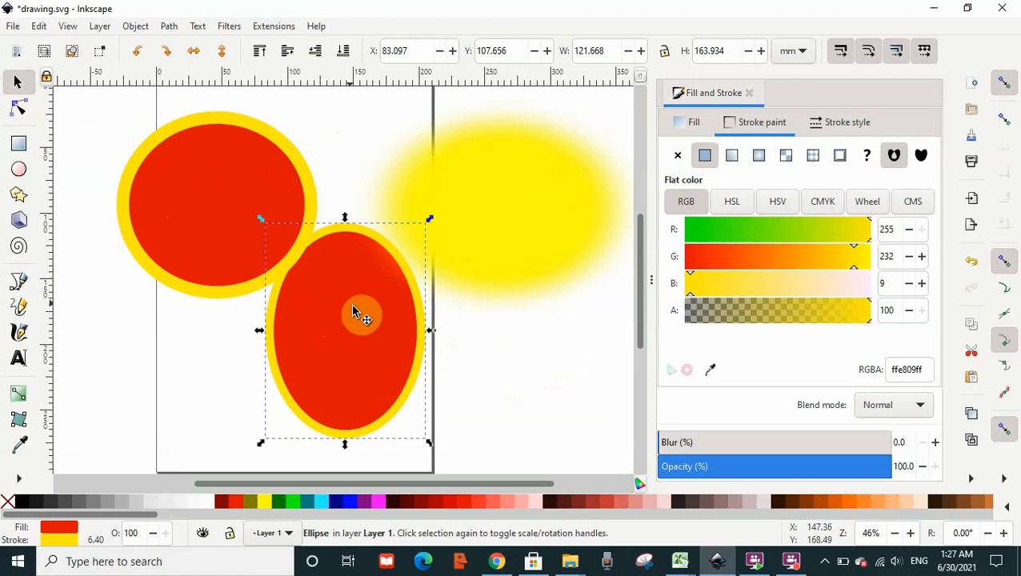
{"action": "left_click", "coordinate": [356, 312]}
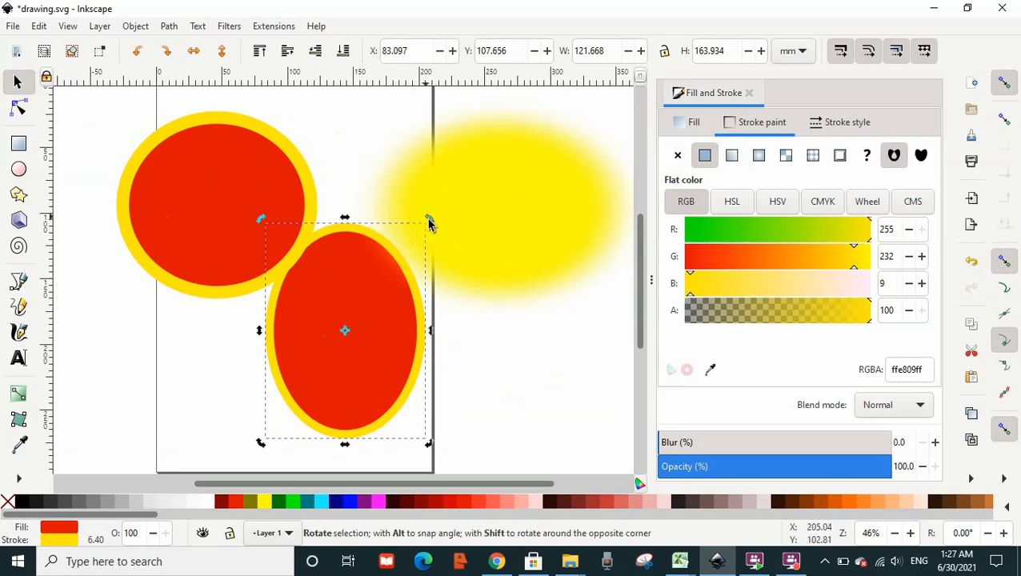
{"action": "left_click_drag", "start_coordinate": [431, 219], "coordinate": [406, 164]}
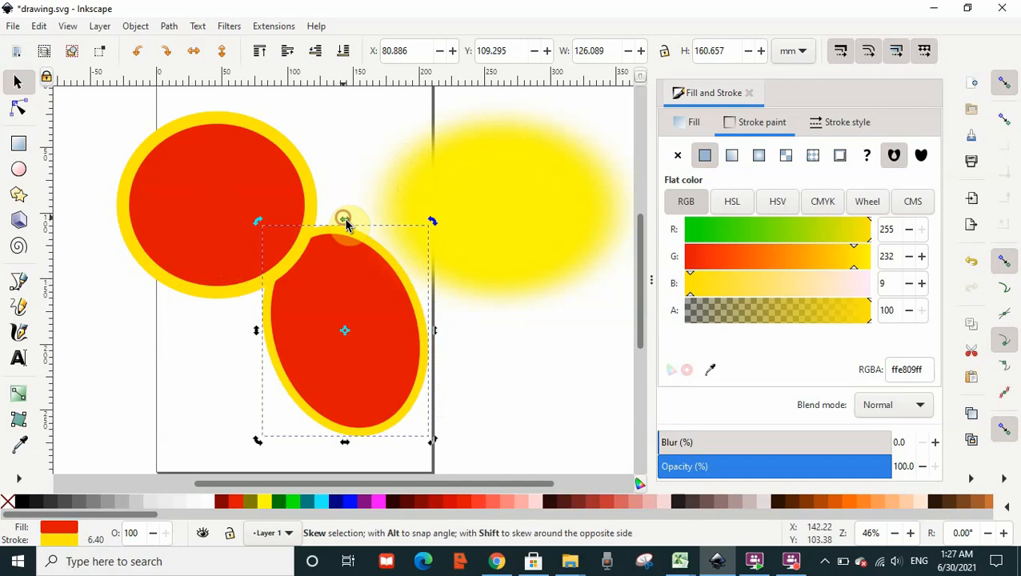
{"action": "left_click_drag", "start_coordinate": [344, 218], "coordinate": [361, 187]}
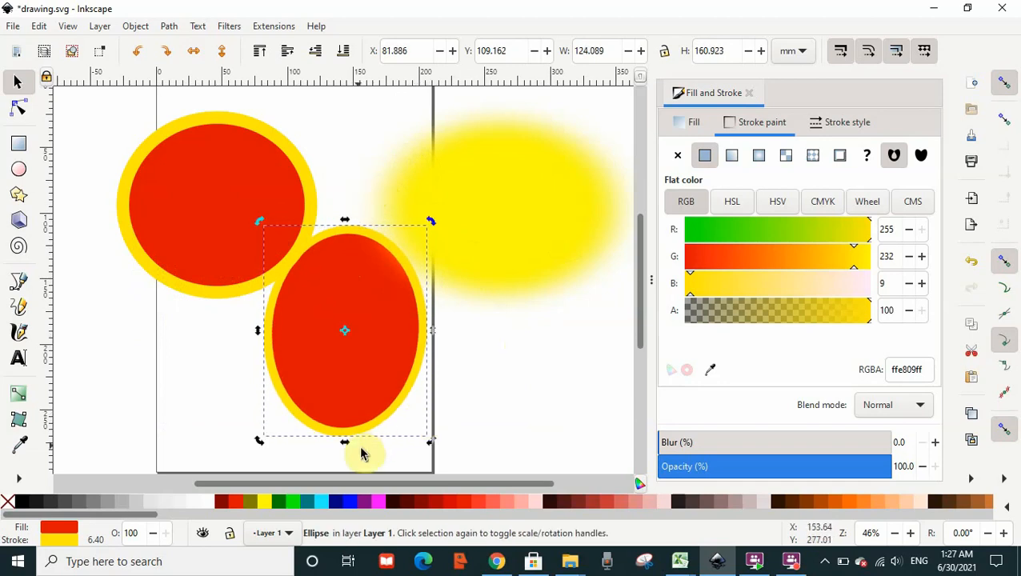
{"action": "left_click_drag", "start_coordinate": [344, 450], "coordinate": [324, 355]}
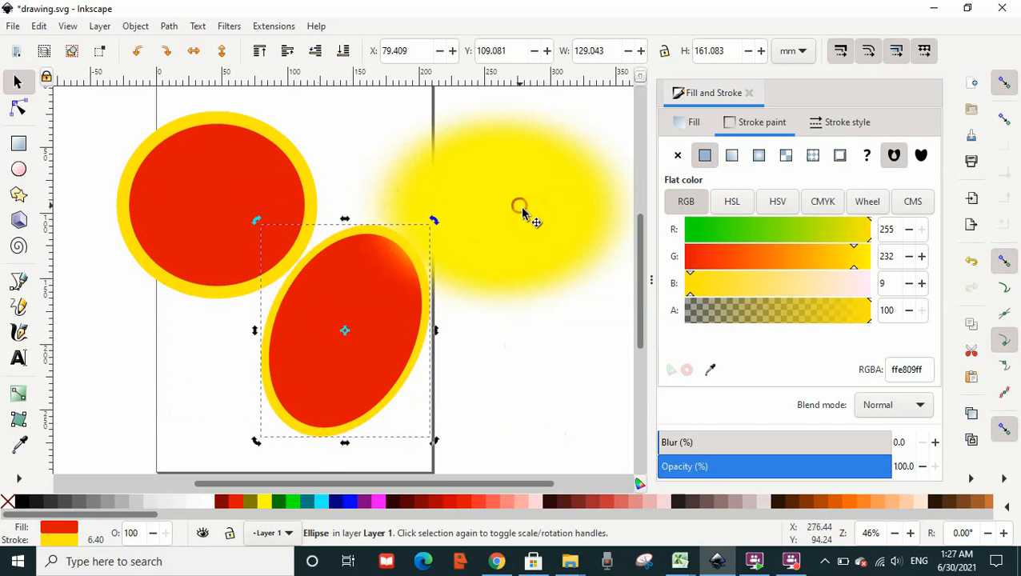
Move the blurred ellipse left so it overlaps the circle and the tilted ellipse.
{"action": "left_click", "coordinate": [522, 213]}
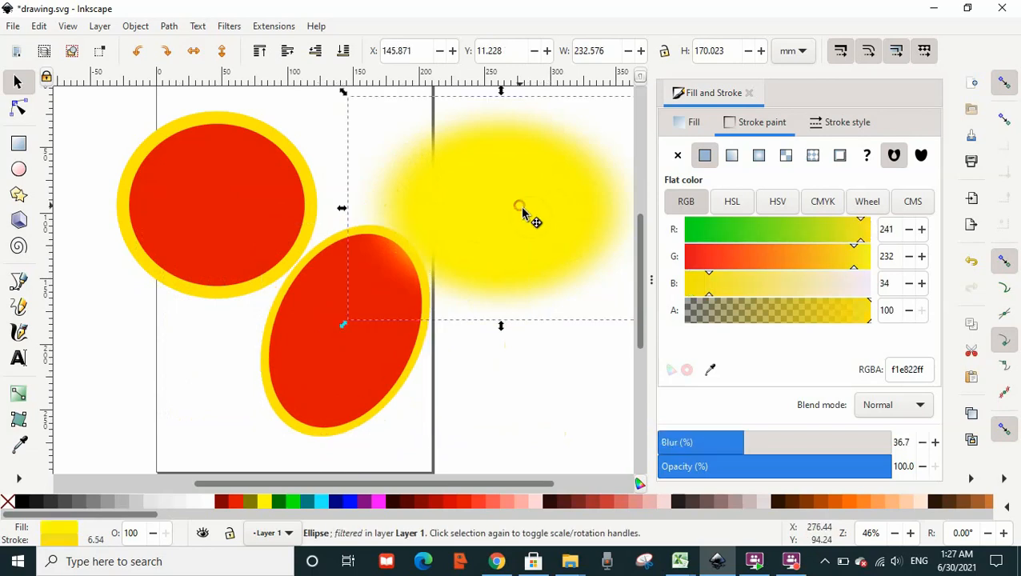
{"action": "left_click_drag", "start_coordinate": [522, 213], "coordinate": [472, 215]}
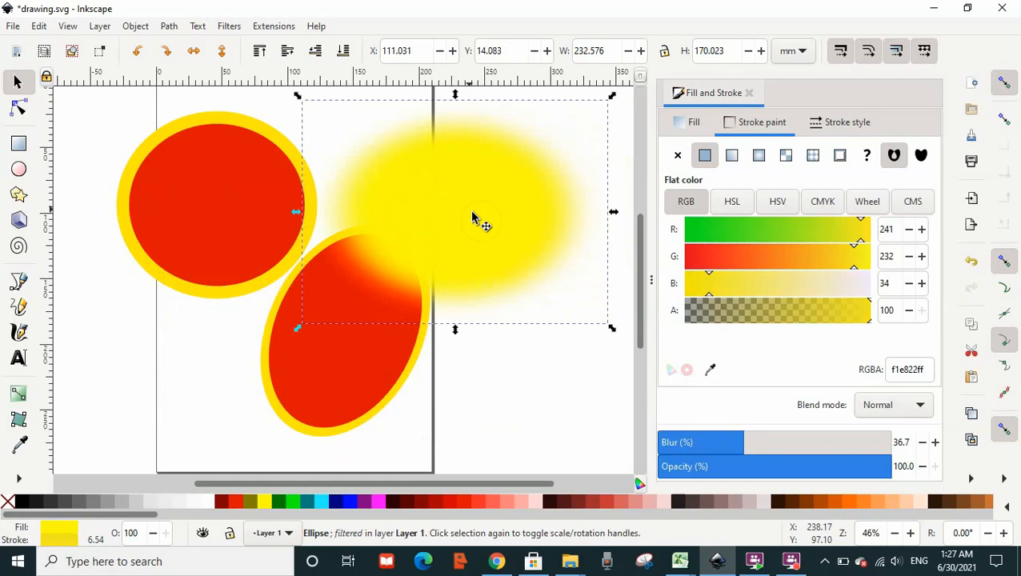
{"action": "left_click", "coordinate": [166, 223]}
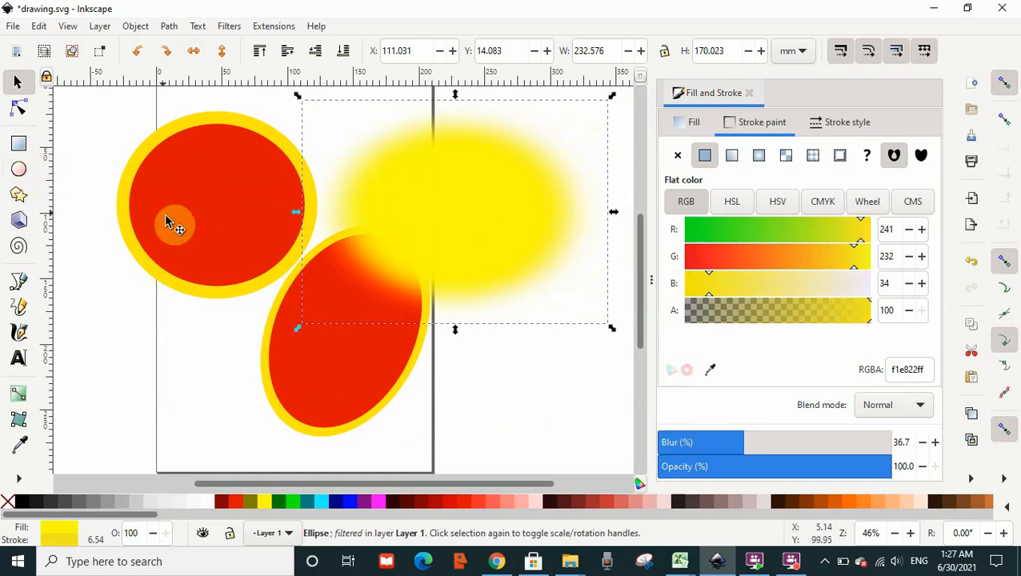